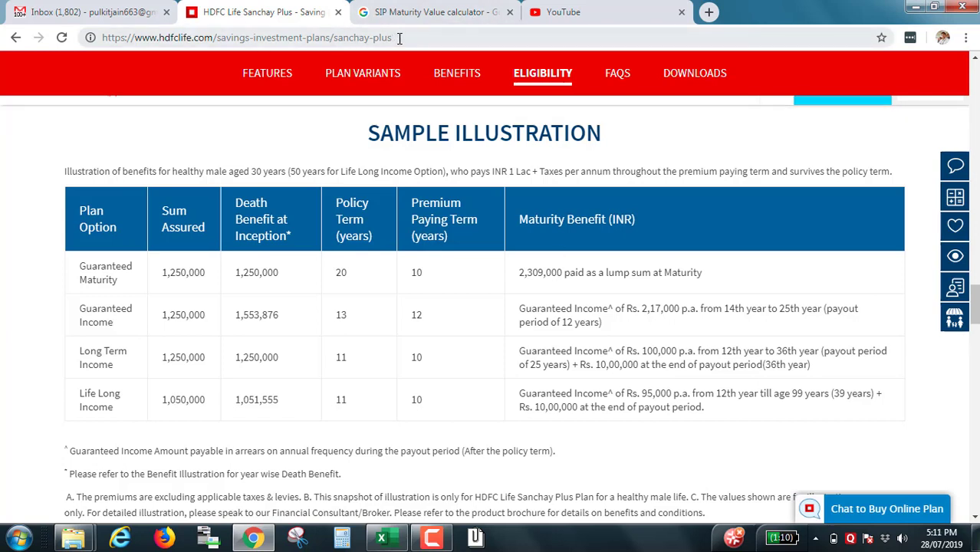
Step: Inspect the Guaranteed Maturity row of the policy illustration table in the browser
left_click_drag(393, 38, 83, 21)
mouse_move(177, 113)
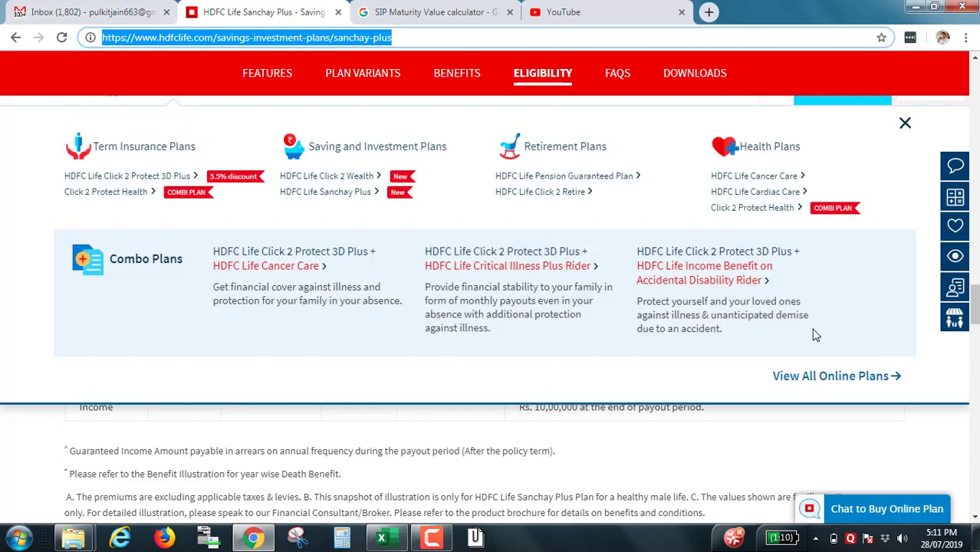
left_click(905, 125)
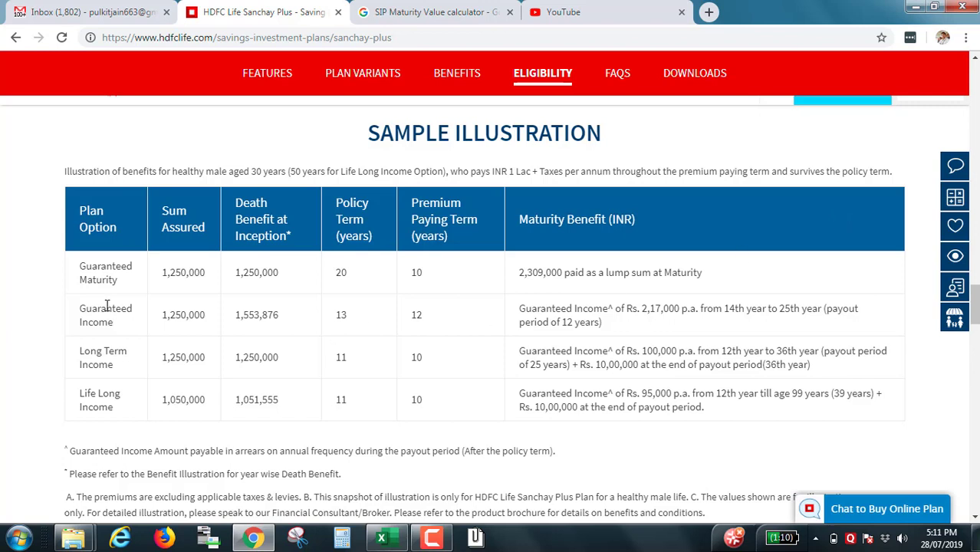
left_click_drag(77, 272, 663, 286)
left_click(685, 274)
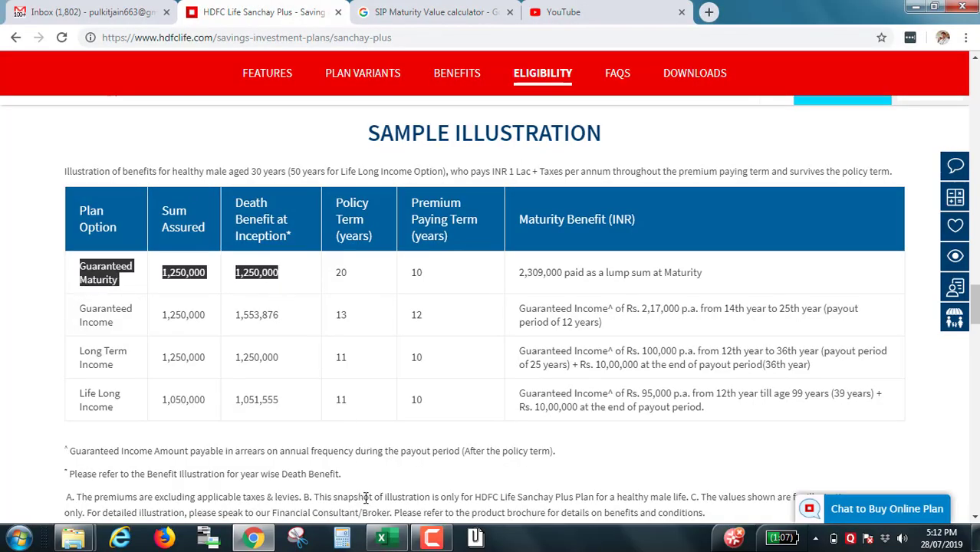
Step: Clear column L, enter 1 in L3 and fill a 1–20 series down to L22
left_click(382, 539)
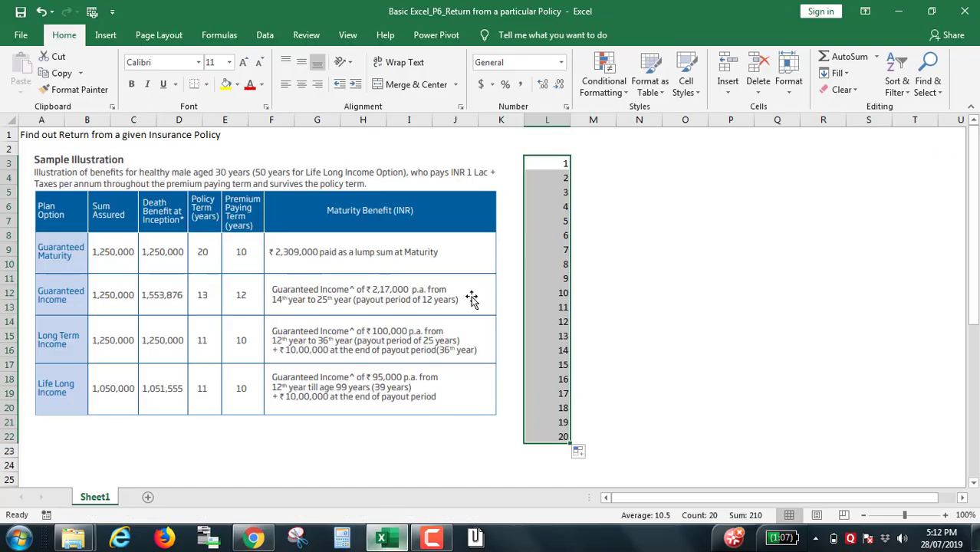
key("Delete")
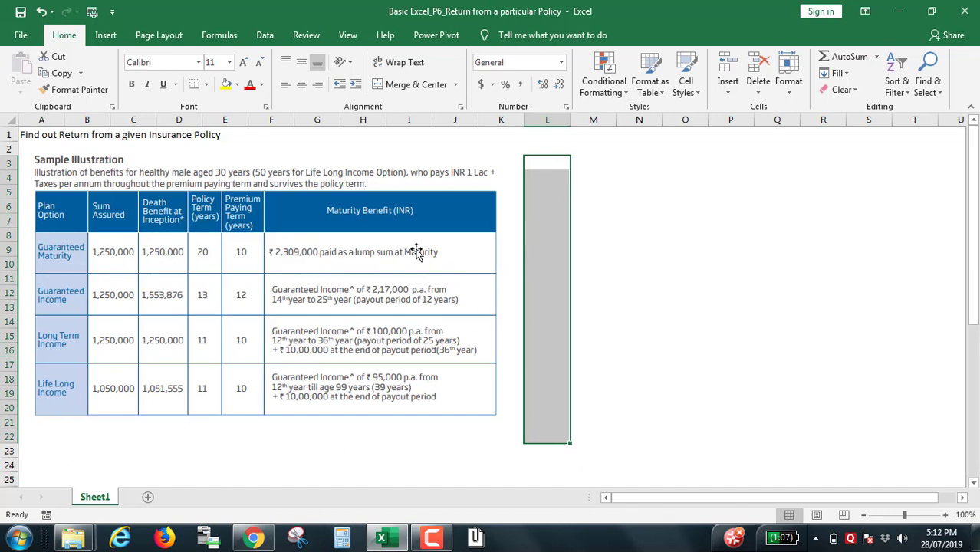
left_click(635, 208)
left_click(548, 160)
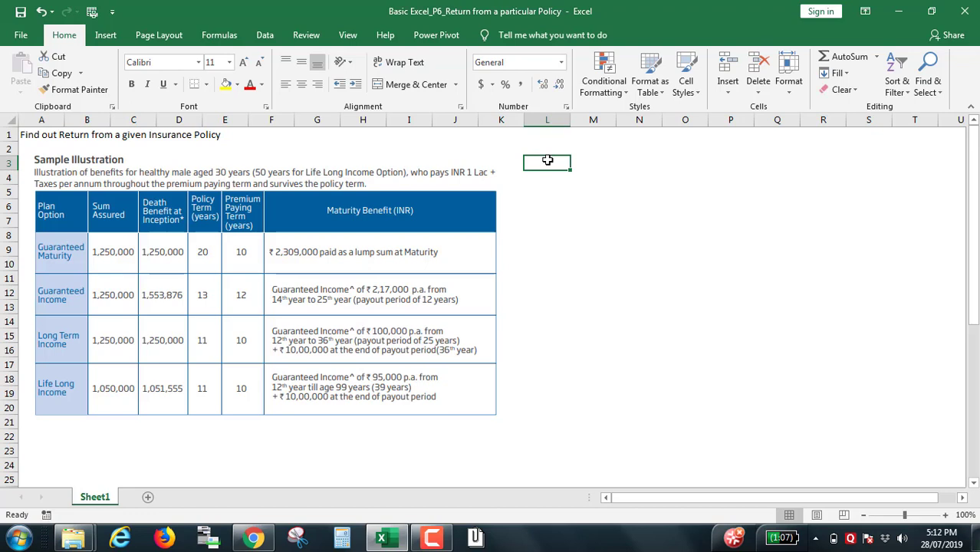
type("1")
key("Up")
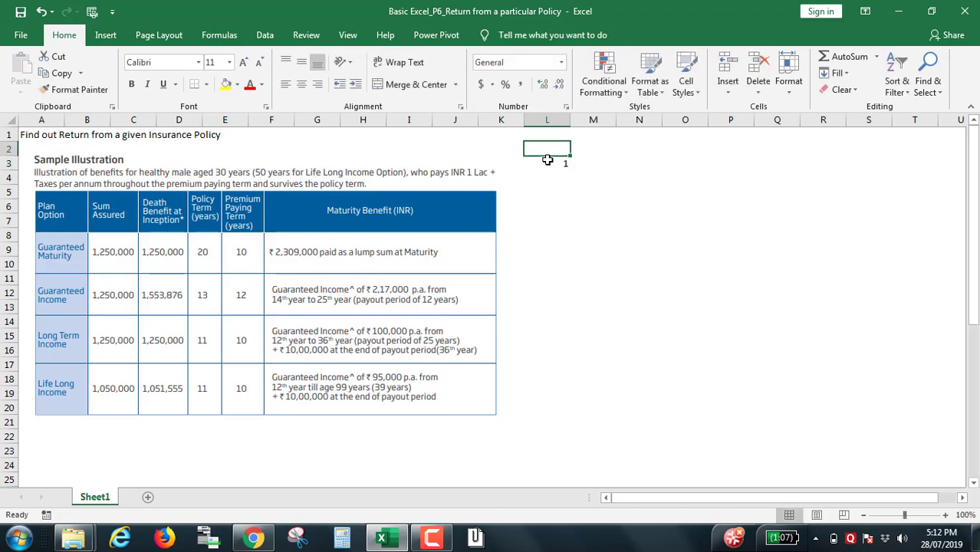
key("Down")
key("Down")
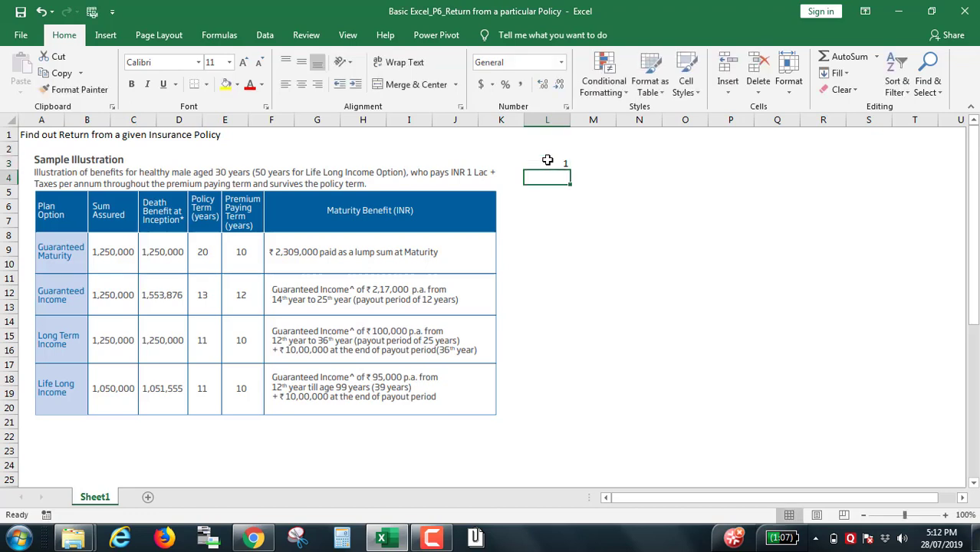
key("Up")
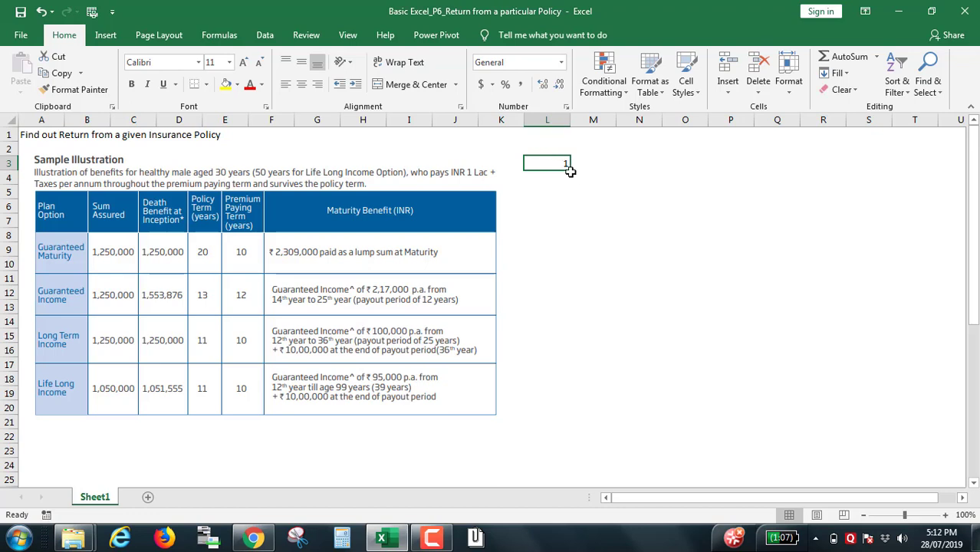
left_click_drag(570, 169, 565, 439)
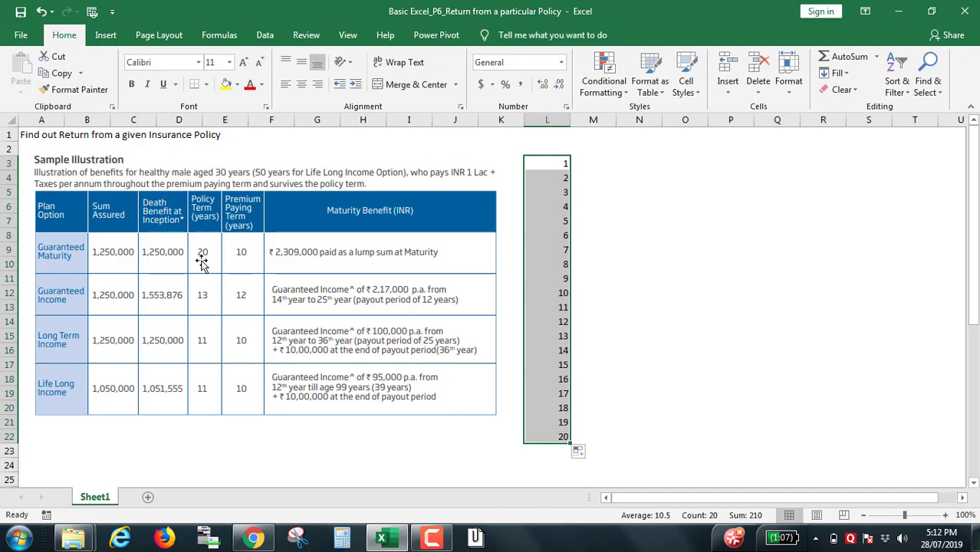
Step: Enter -100000 in M3 and fill it down through M12 for years 1–10
left_click(592, 165)
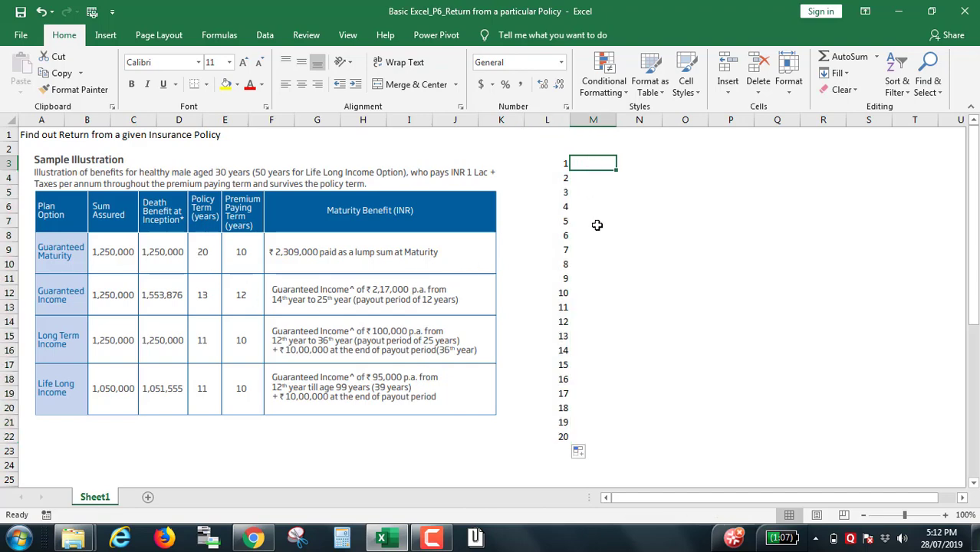
type("-")
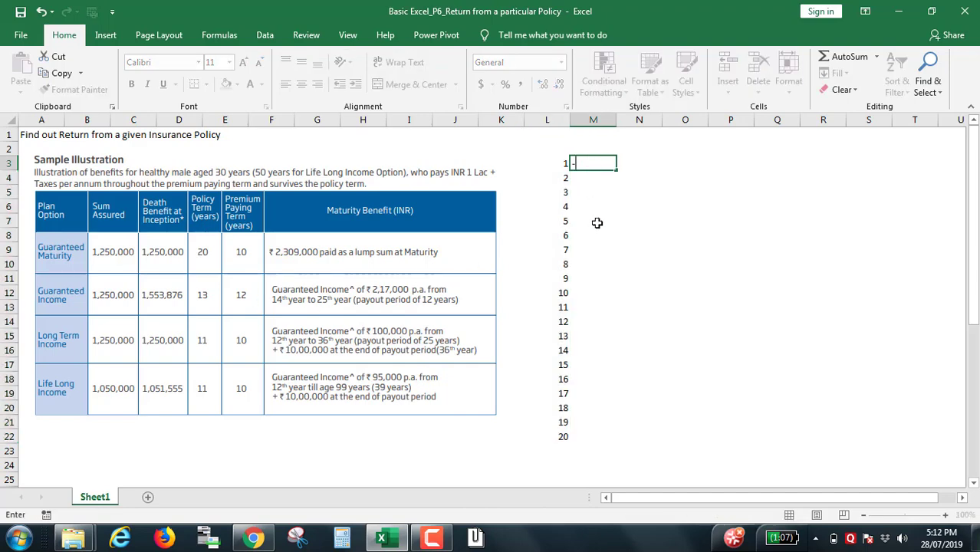
type("1-00000")
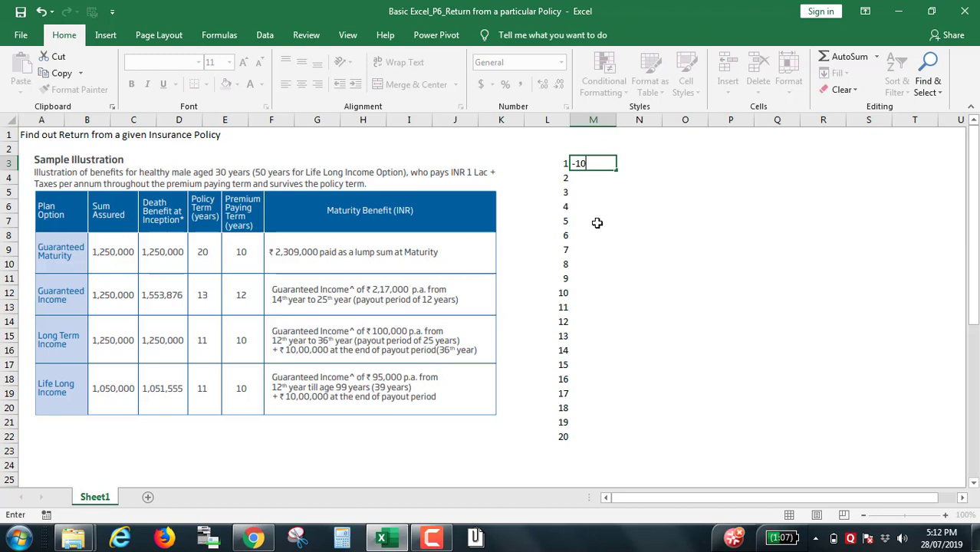
key("Return")
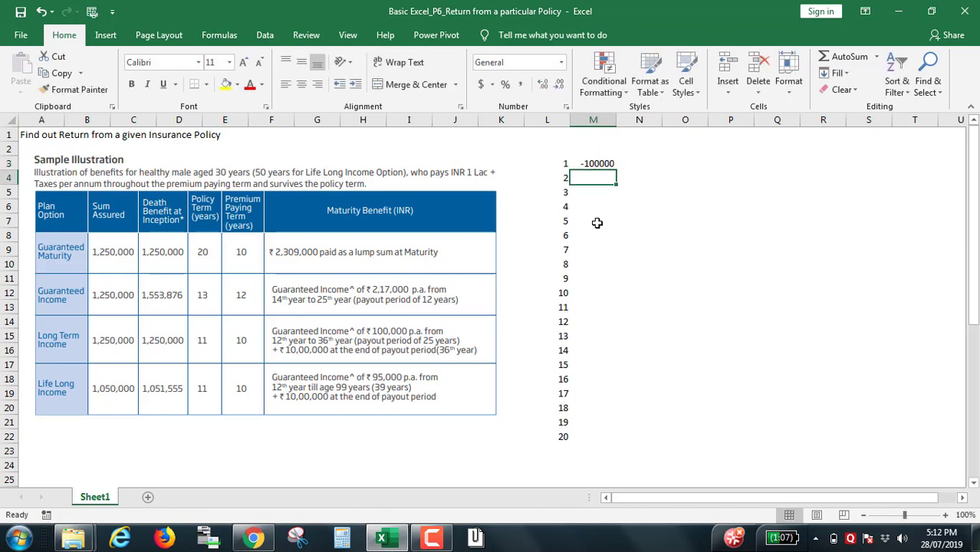
key("shift+Down")
key("shift+Down")
key("shift+Down")
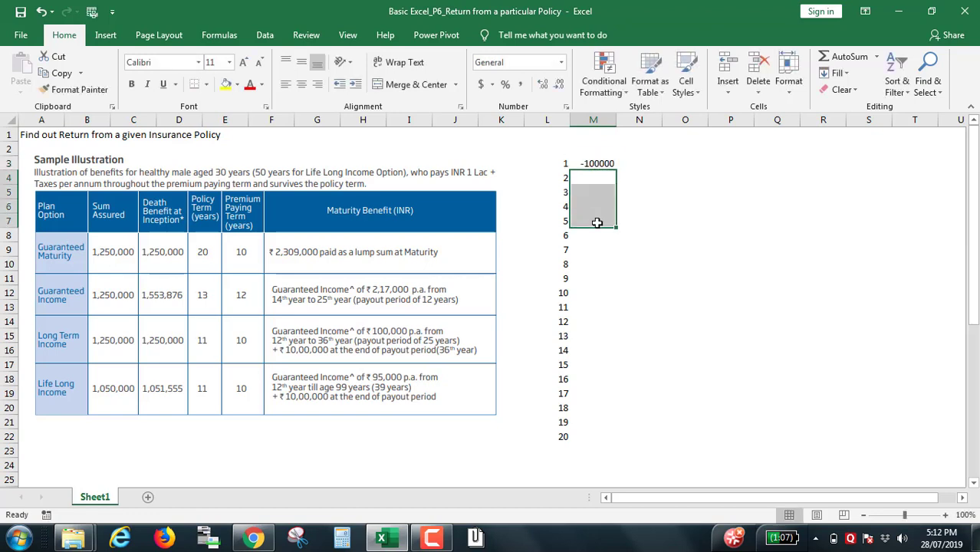
key("Up")
key("shift+Down")
key("shift+Down")
key("shift+Down")
key("shift+Down")
key("shift+Down")
key("shift+Down")
key("shift+Down")
key("shift+Down")
key("shift+Down")
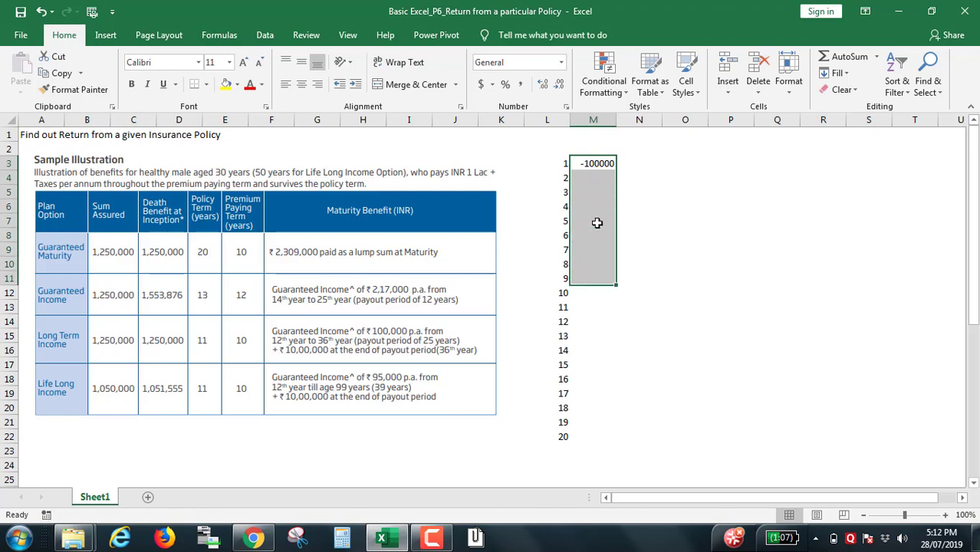
key("ctrl+d")
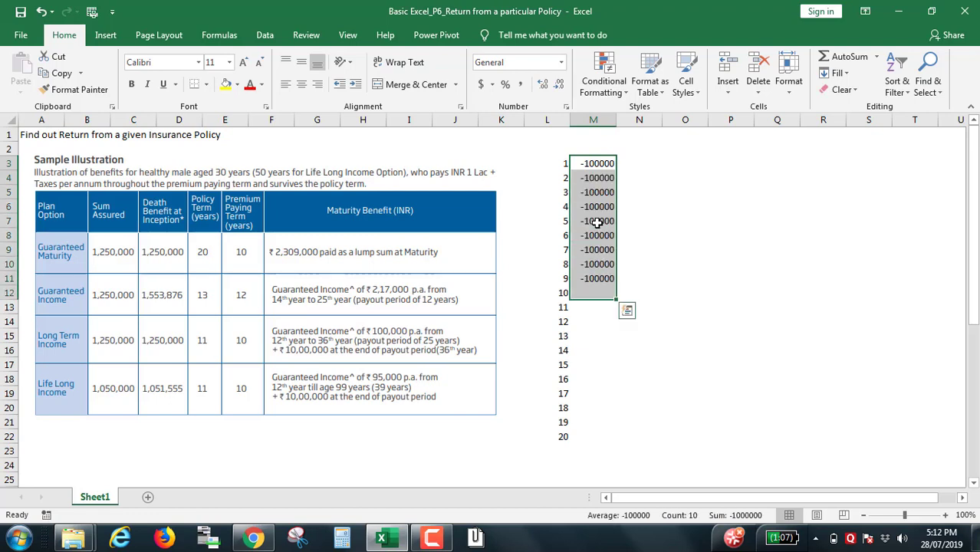
key("Down")
key("Down")
key("ctrl+Down")
key("Up")
key("Up")
key("Up")
key("Up")
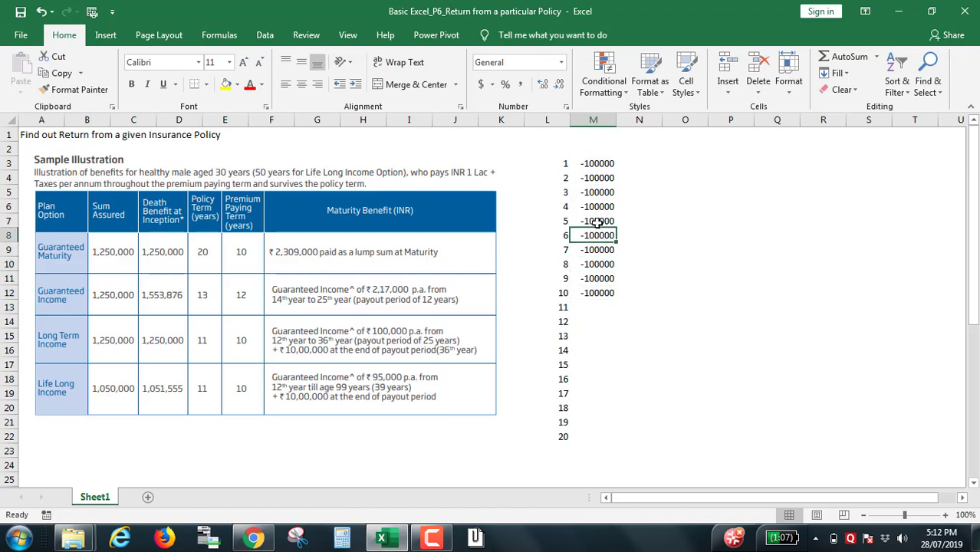
Step: Put 0 in M13 and fill it down to M22 for years 11–20
key("Down")
key("Down")
key("Down")
key("Down")
key("Down")
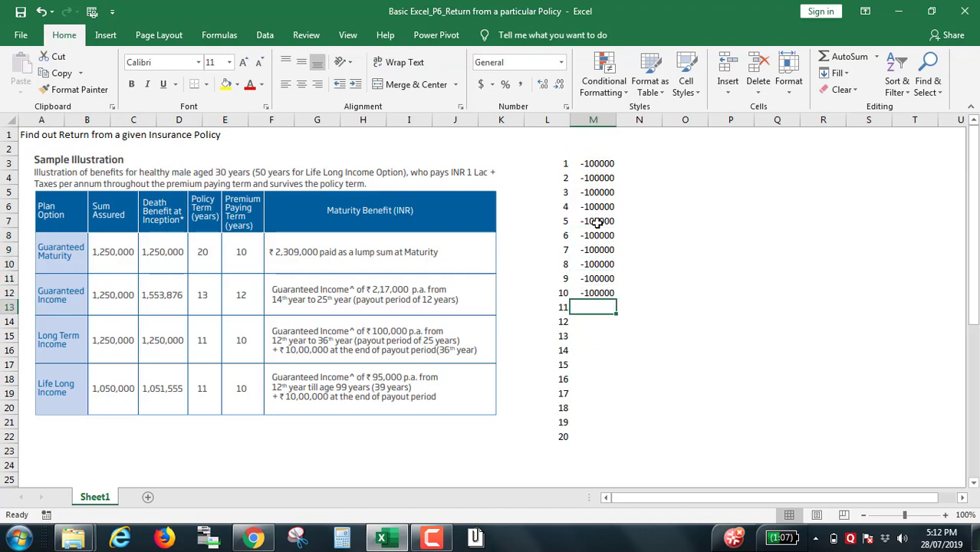
type("0")
key("Return")
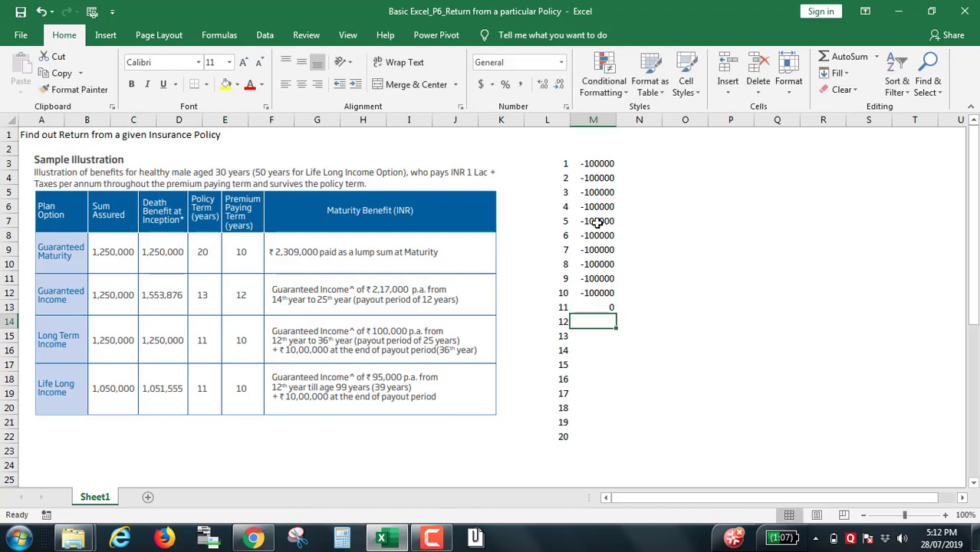
key("Up")
key("shift+Down")
key("shift+Down")
key("shift+Down")
key("shift+Down")
key("shift+Down")
key("shift+Down")
key("shift+Down")
key("shift+Down")
key("shift+Down")
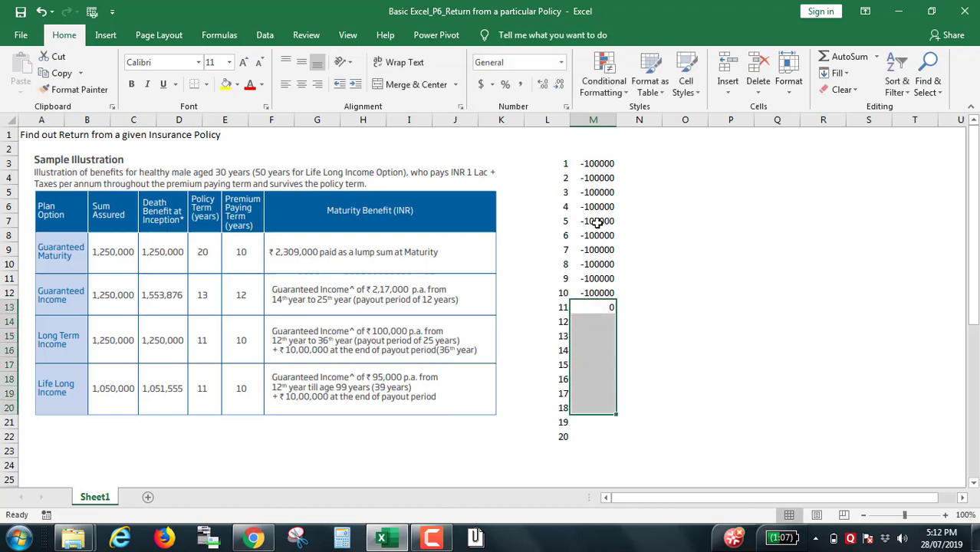
key("ctrl+d")
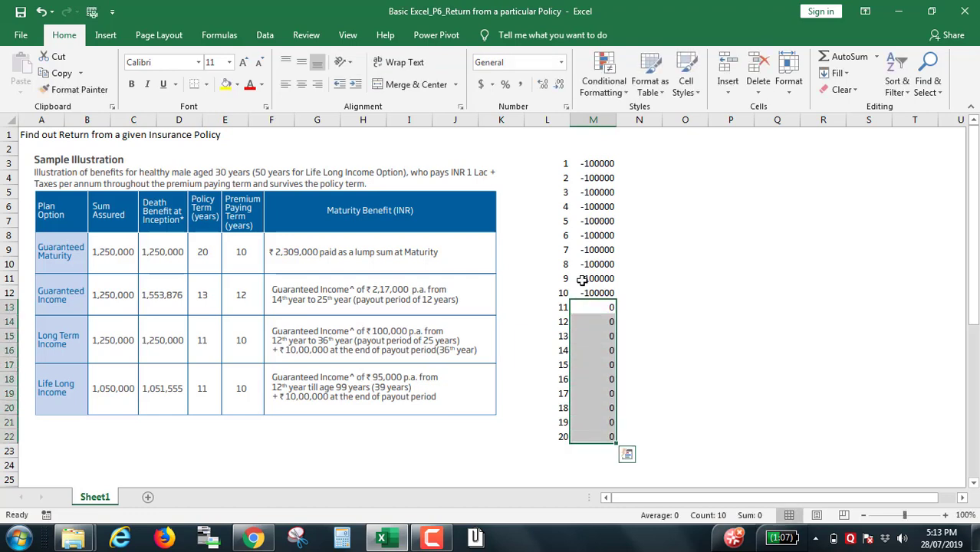
Step: Add year 21 in L23 with the 2309000 maturity payout in M23
left_click(560, 453)
type("21")
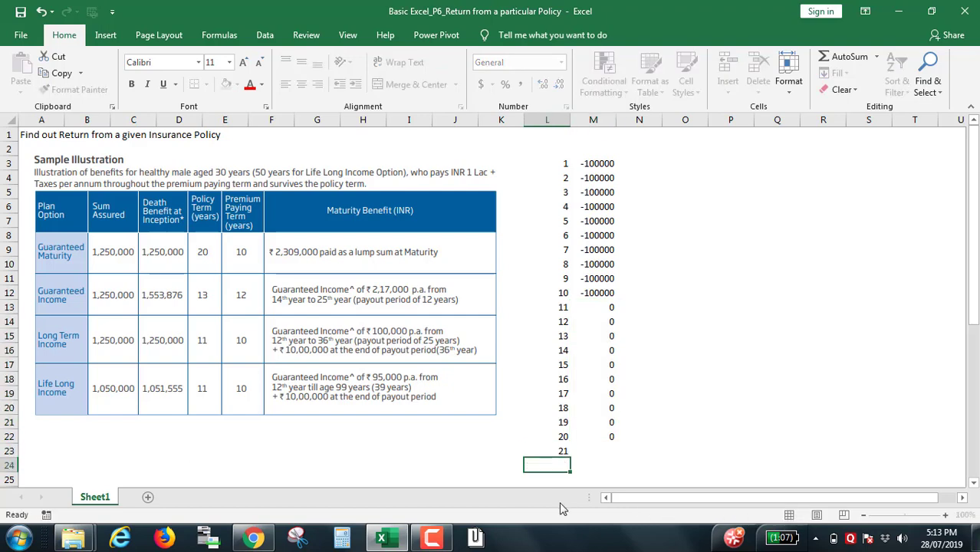
key("Return")
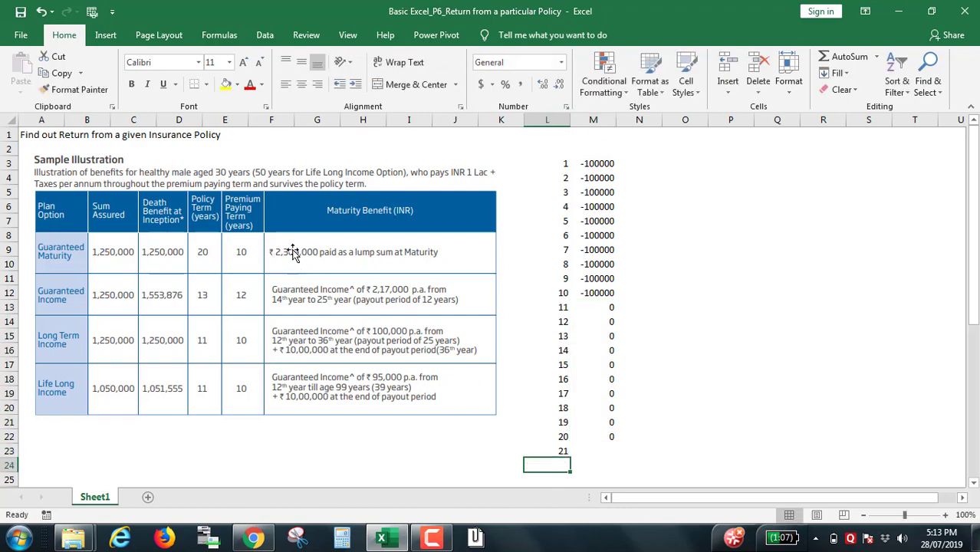
left_click(603, 454)
type("23")
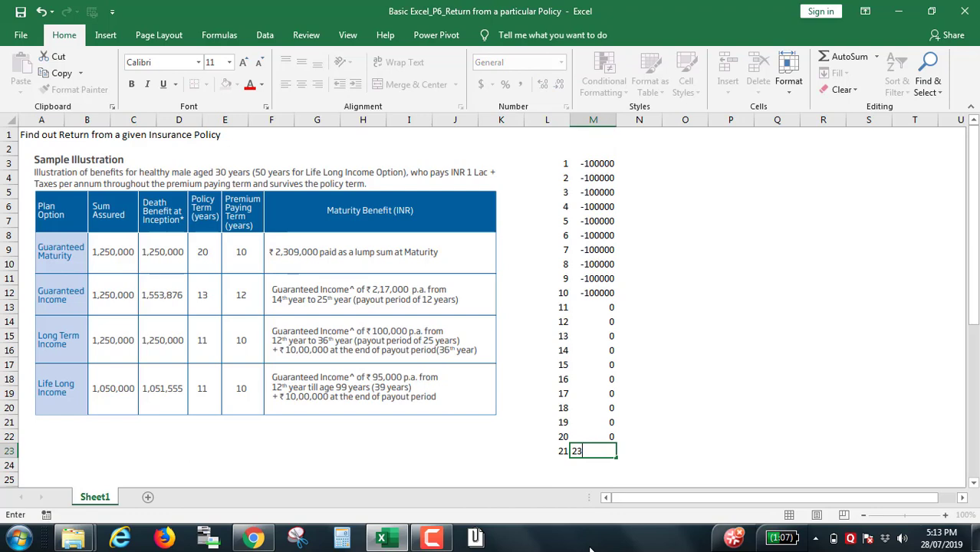
type("09000")
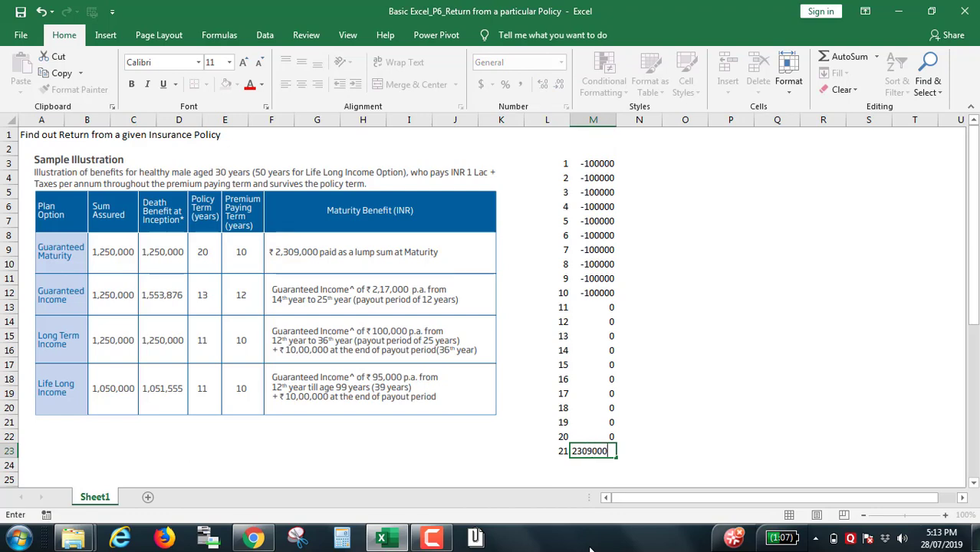
key("Return")
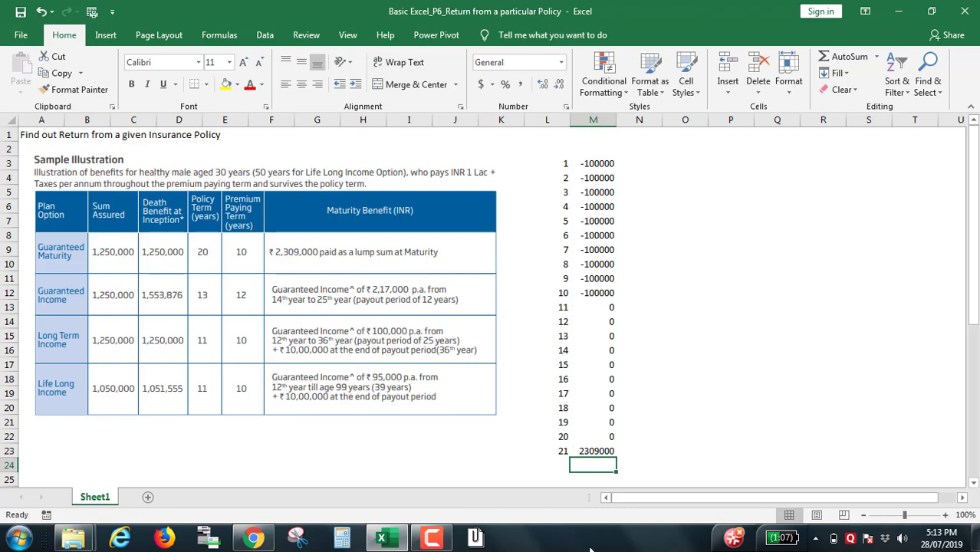
Step: Enter =IRR(M3:M23) in M24 and show the 5.47% result with two decimals
type("=")
key("Escape")
type("=")
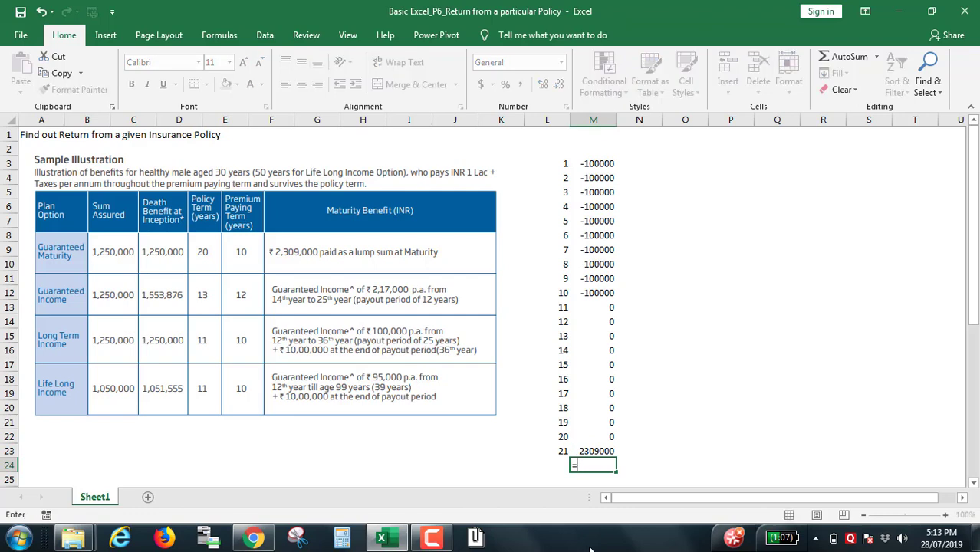
type("IRR")
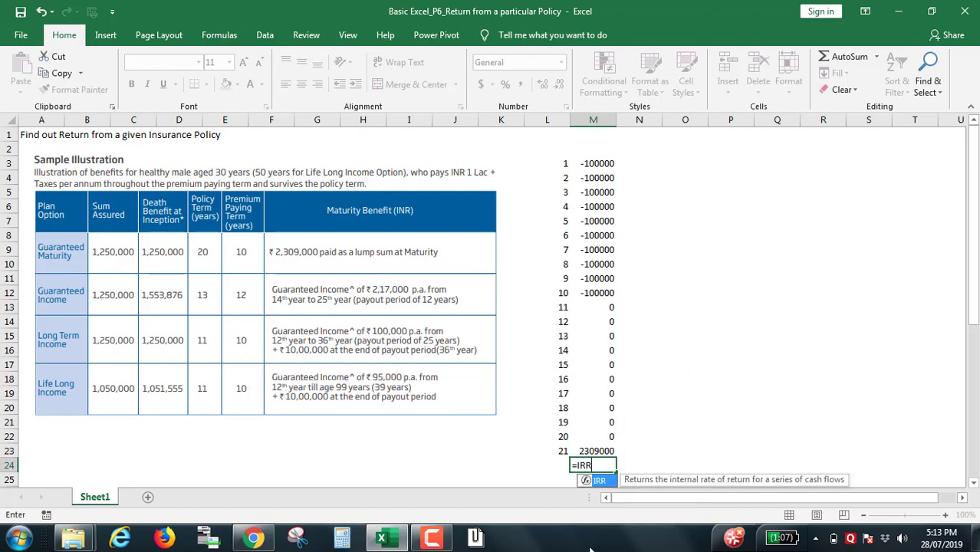
type("(")
key("Up")
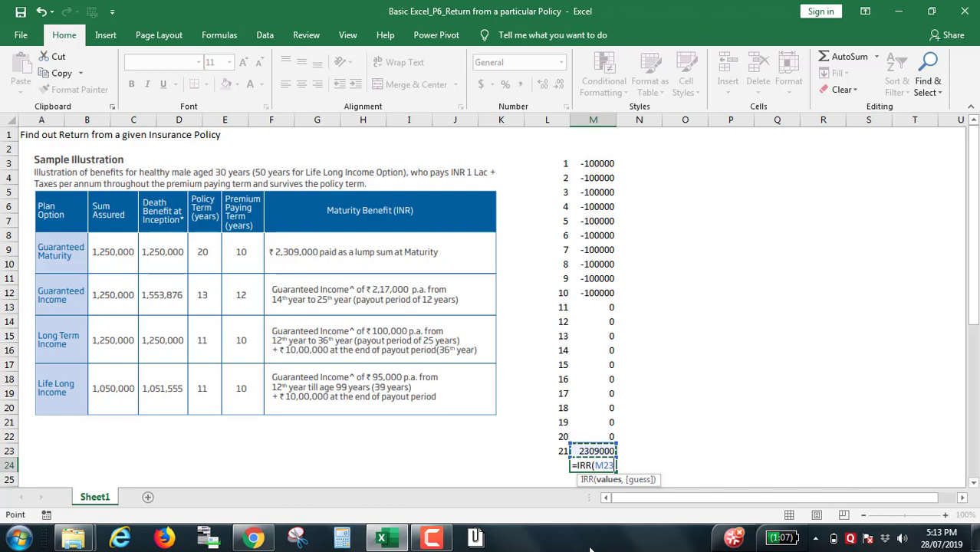
key("shift+Up")
key("shift+Up")
key("shift+Up")
key("shift+Up")
key("shift+Up")
key("shift+Up")
key("shift+Up")
key("shift+Up")
key("shift+Up")
key("shift+Up")
key("shift+Up")
key("shift+Up")
key("shift+Up")
key("shift+Up")
key("shift+Up")
key("shift+Up")
key("shift+Up")
key("shift+Up")
key("shift+Up")
key("shift+Up")
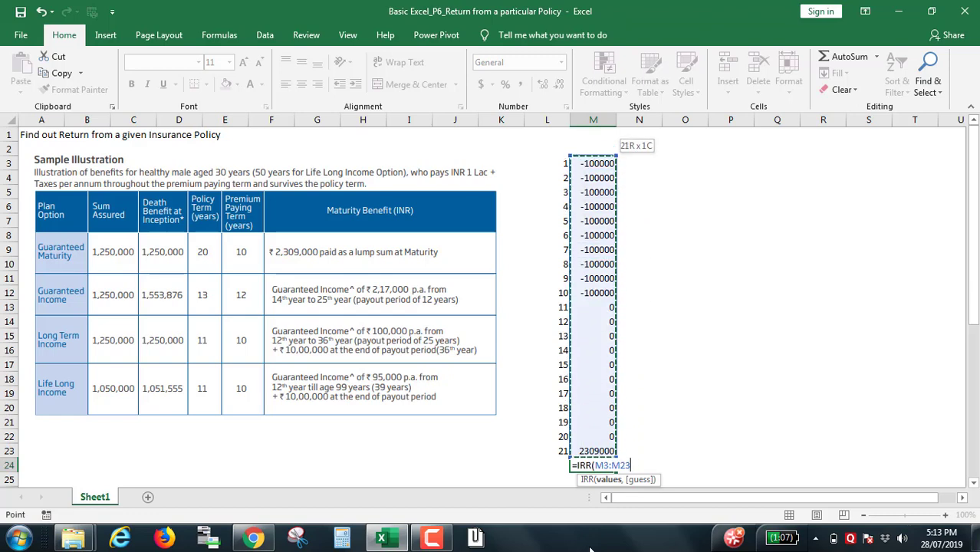
type(")")
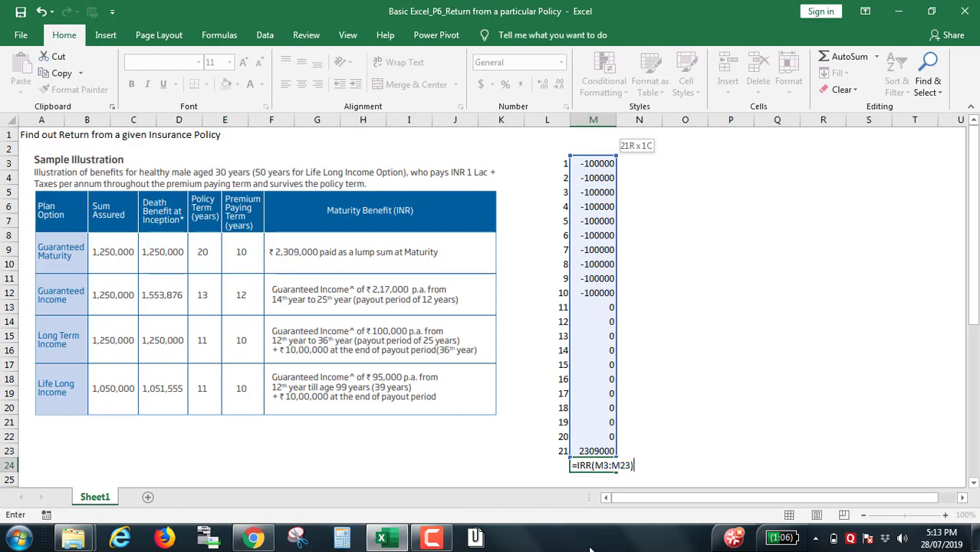
key("Return")
key("Up")
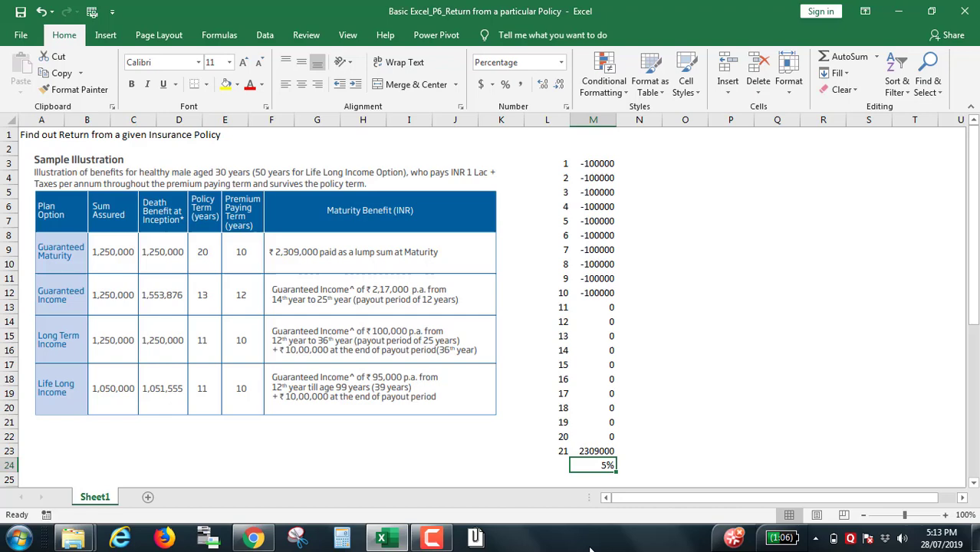
left_click(540, 84)
left_click(540, 85)
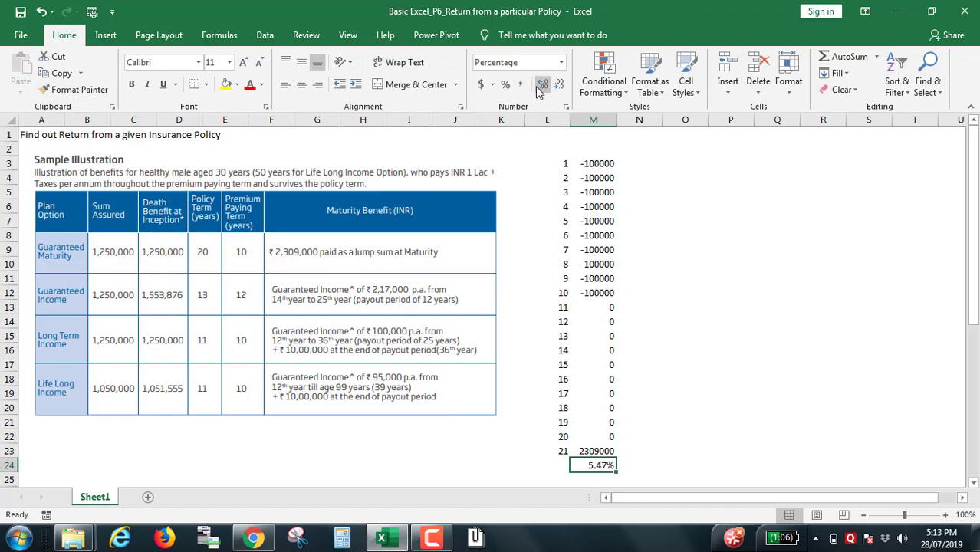
Step: Show the formula bar and change M3 to =-100000*1.045, giving -104500
left_click(587, 165)
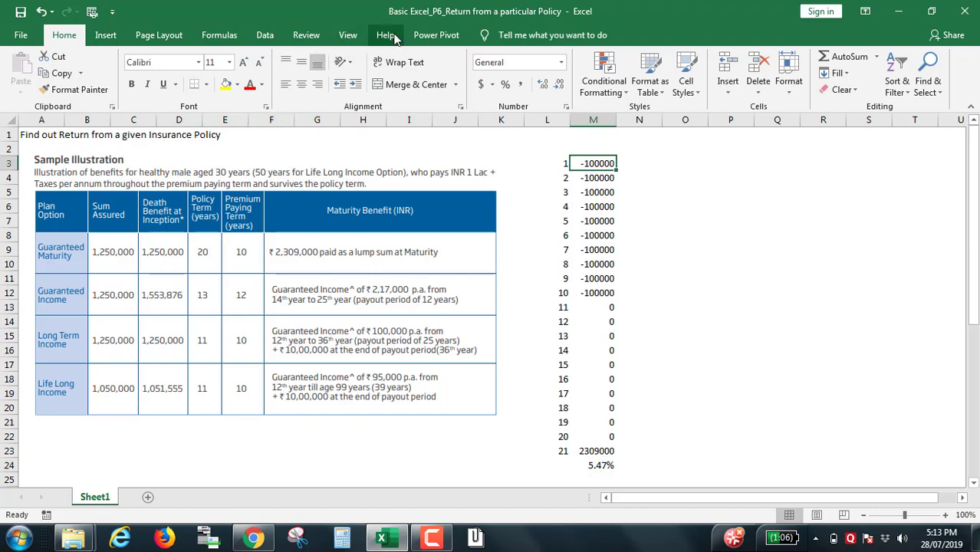
left_click(347, 35)
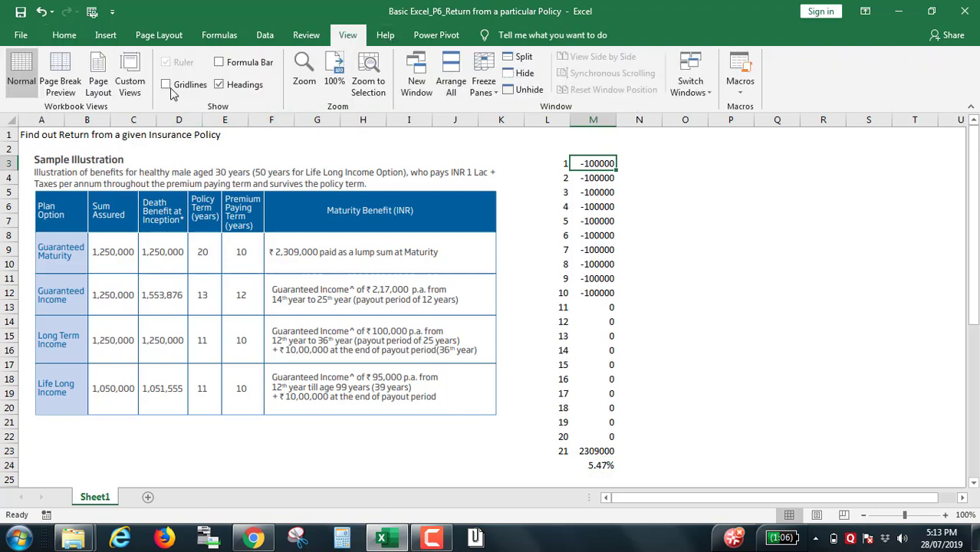
left_click(220, 63)
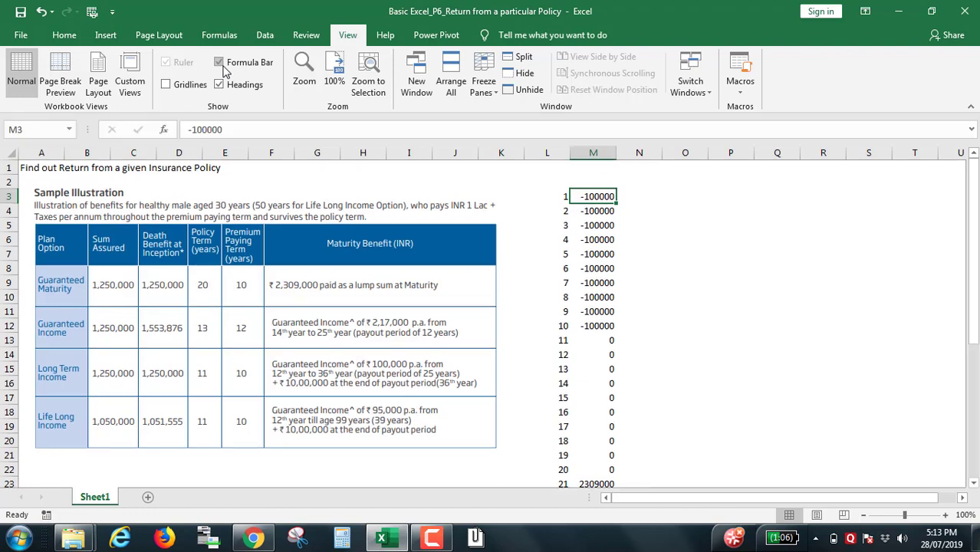
left_click(238, 135)
type("*")
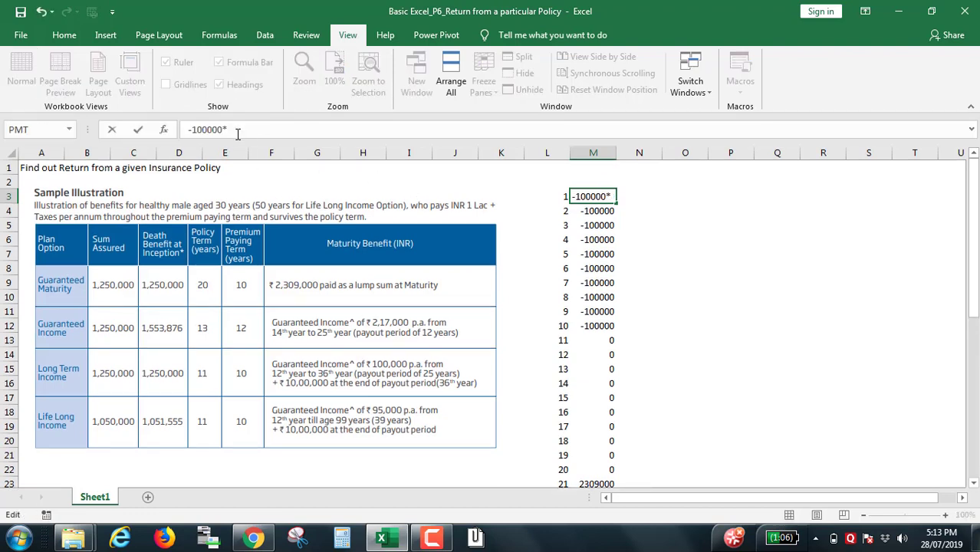
type("1.045")
key("Return")
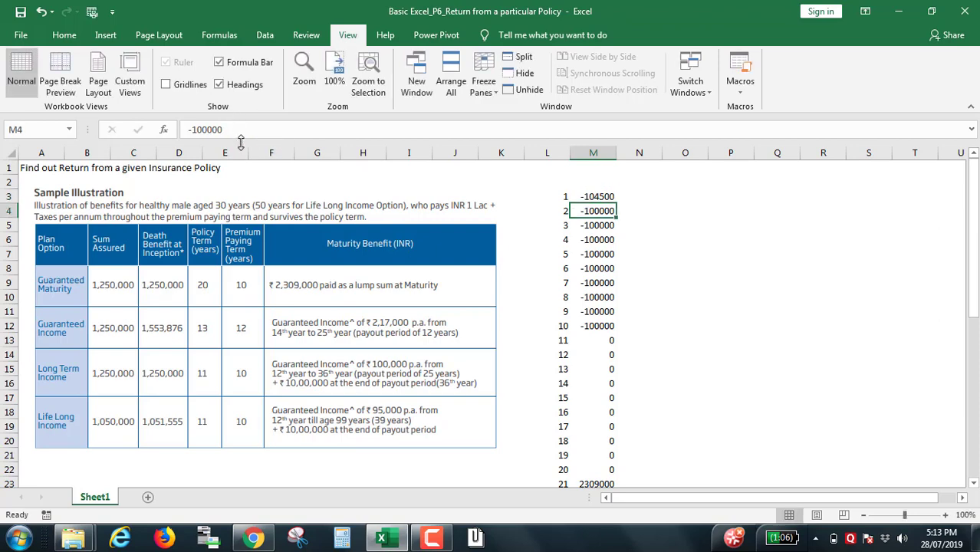
Step: Set M4 to =-100000*1.025 and fill -102500 down through M12
type("=-100000*1.045")
left_click(253, 131)
key("BackSpace")
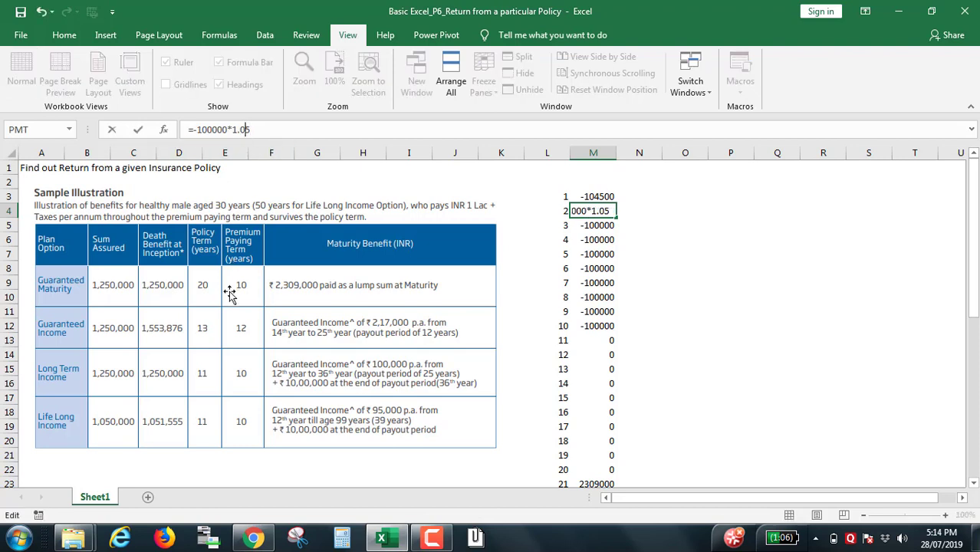
type("2")
key("ctrl+Return")
key("shift+Down")
key("shift+Down")
key("shift+Down")
key("shift+Down")
key("shift+Down")
key("shift+Down")
key("shift+Down")
key("shift+Down")
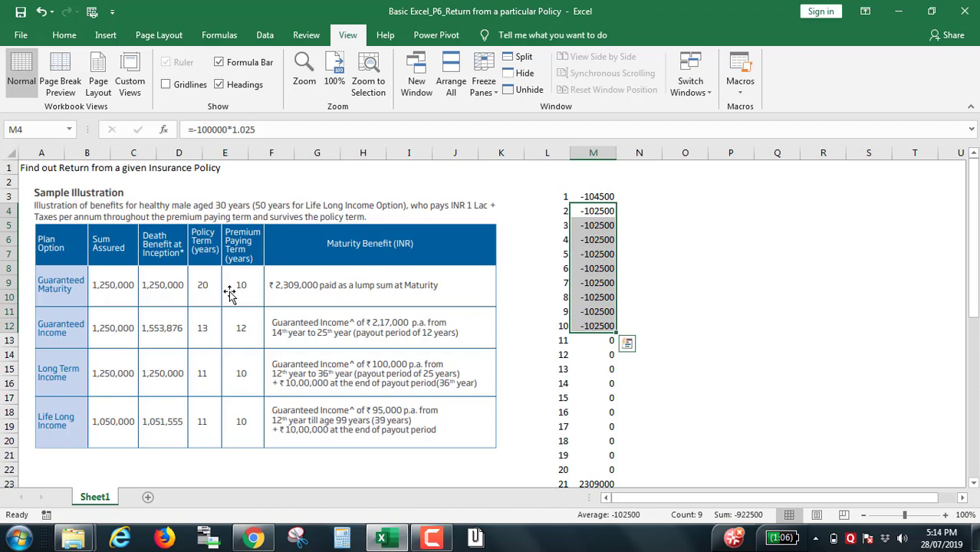
key("ctrl+d")
key("Up")
key("Down")
key("Down")
key("Down")
key("Down")
key("Down")
key("Down")
key("Down")
key("Down")
key("Down")
key("Down")
key("Down")
key("Down")
key("Down")
key("Down")
key("Down")
key("Down")
key("Down")
key("Down")
key("Down")
key("Down")
key("Down")
key("Down")
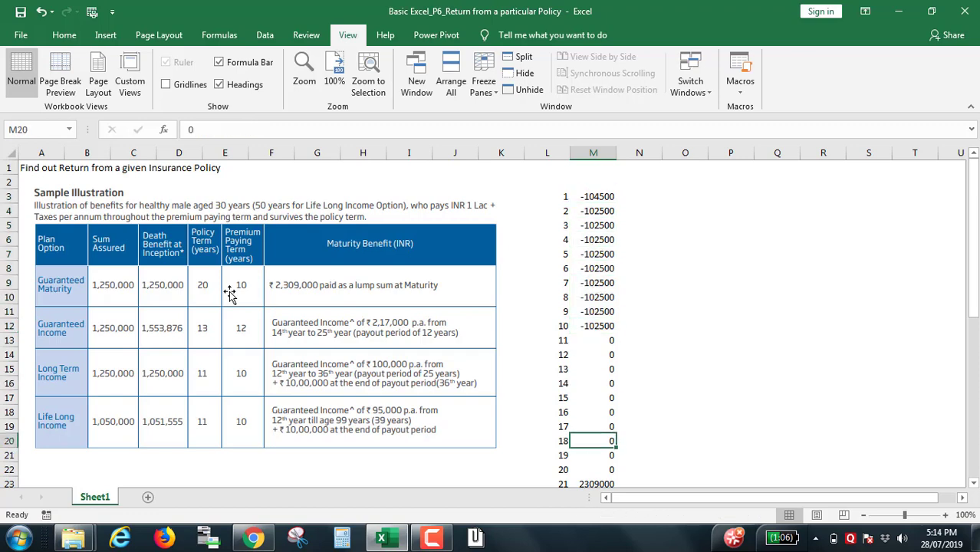
key("Up")
key("Up")
key("Up")
key("Up")
key("Up")
key("Up")
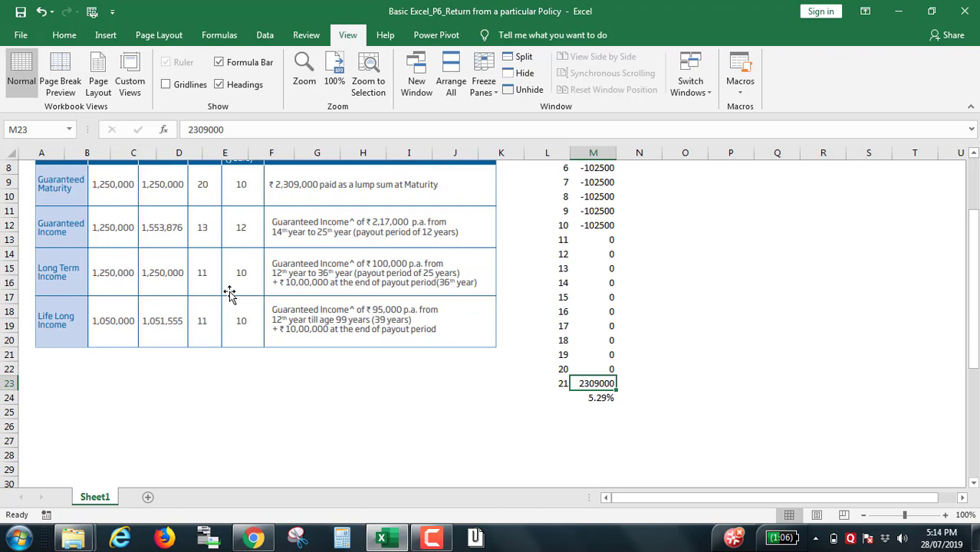
key("Down")
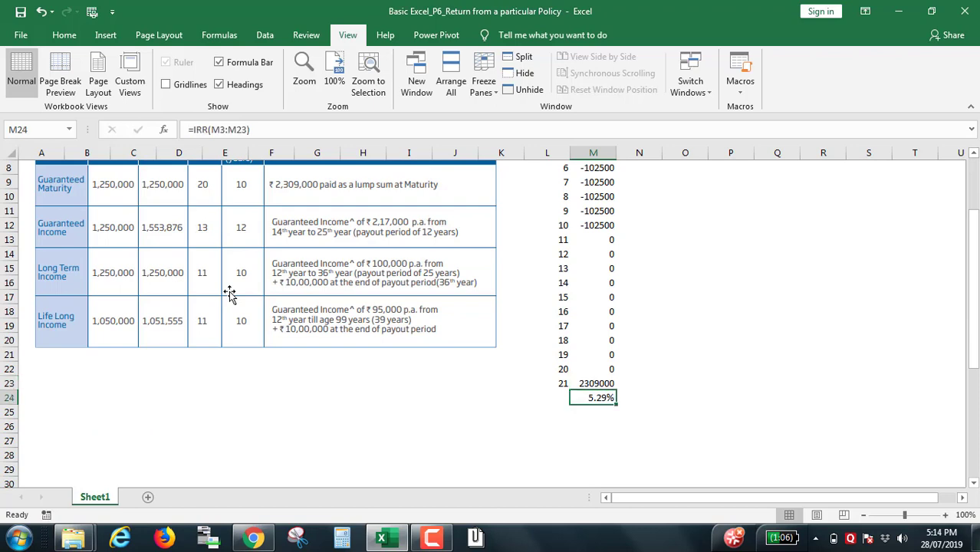
key("Up")
key("Up")
key("Up")
key("Up")
key("Up")
key("Up")
key("Up")
key("Up")
key("Up")
key("Up")
key("Up")
key("Up")
key("Up")
key("Up")
key("Up")
key("Up")
key("Up")
key("Up")
key("Up")
key("Up")
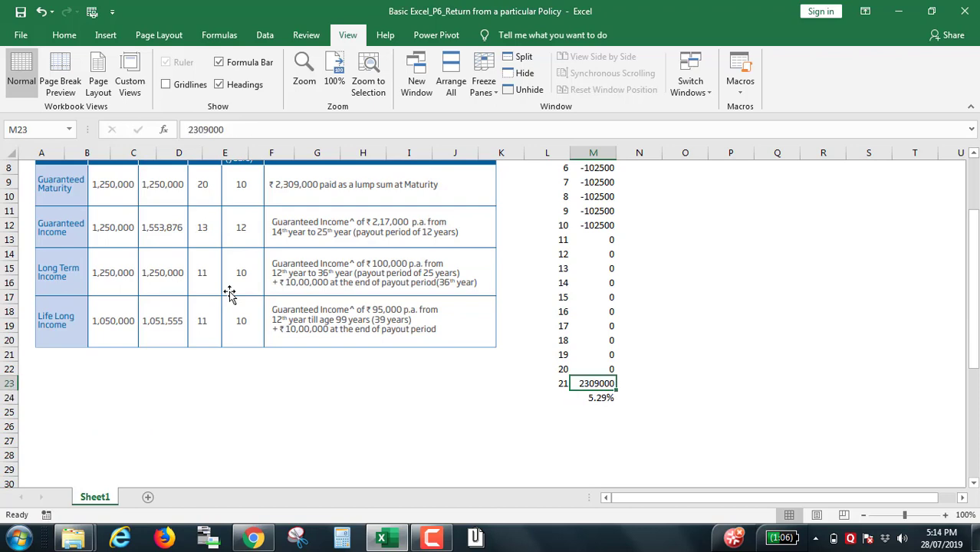
key("Up")
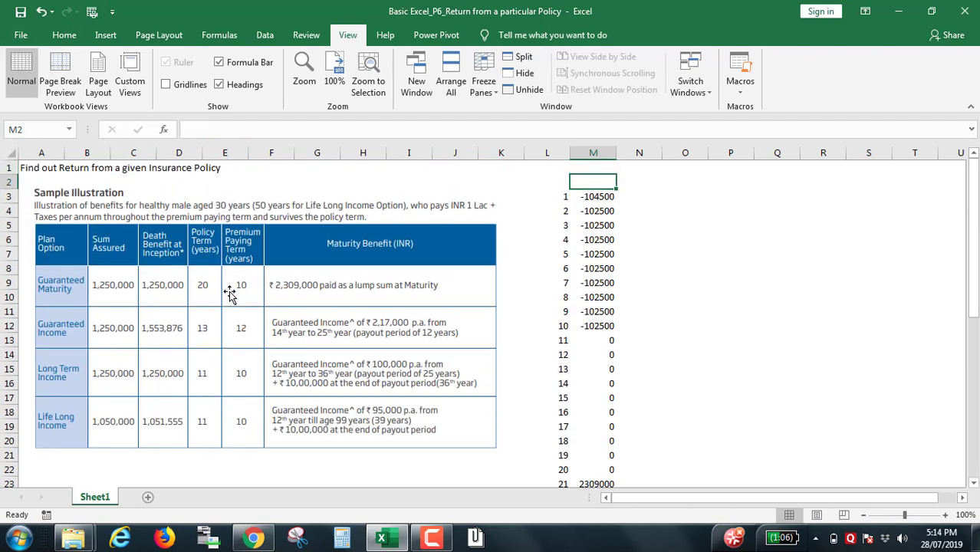
key("Down")
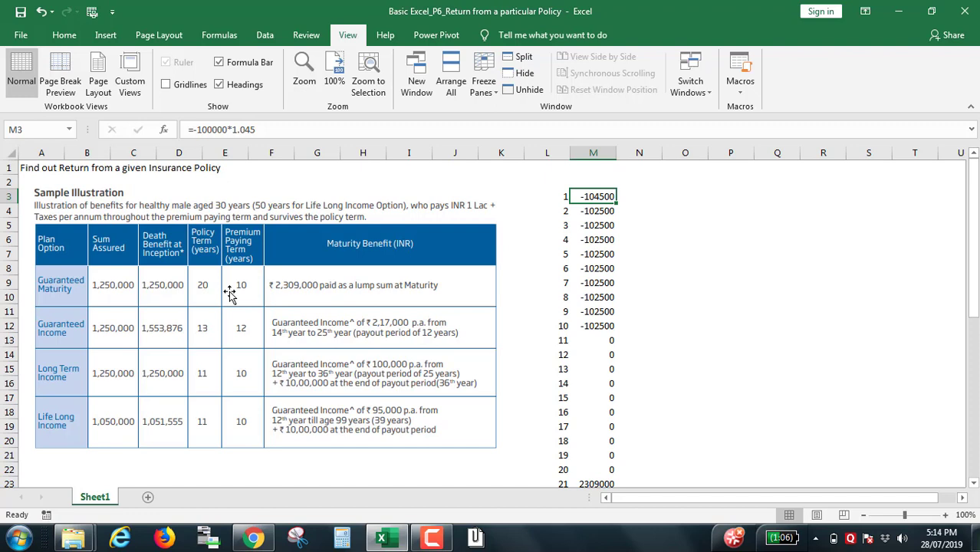
key("Right")
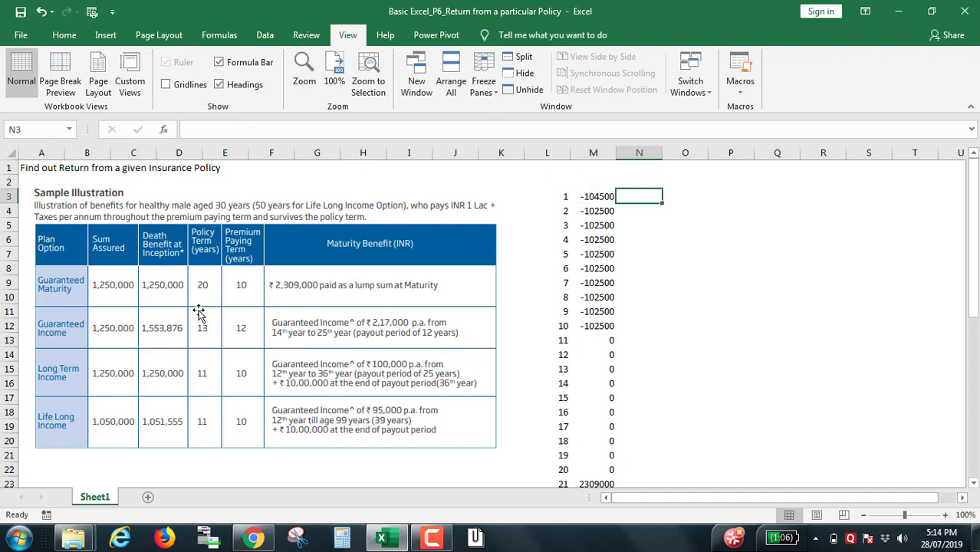
left_click(9, 313)
left_click_drag(9, 313, 13, 334)
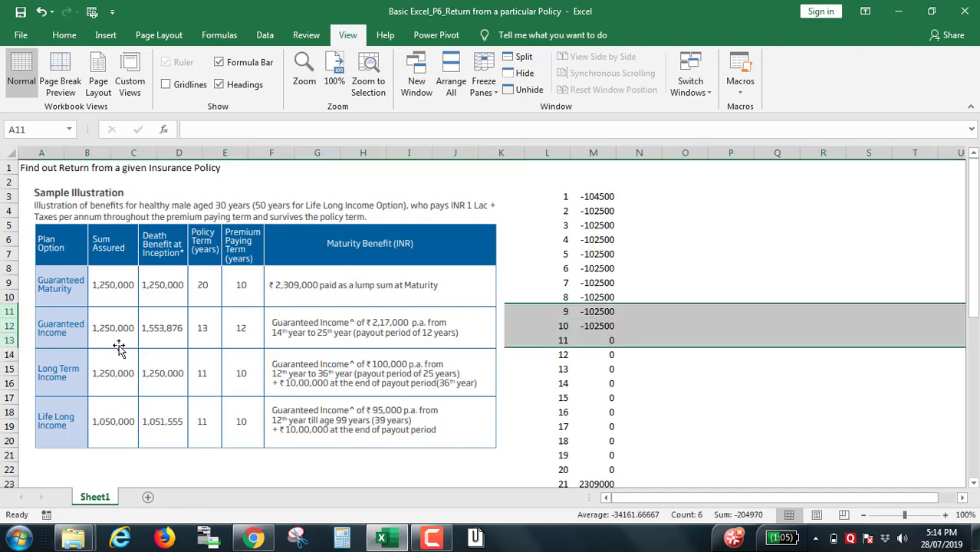
left_click(272, 328)
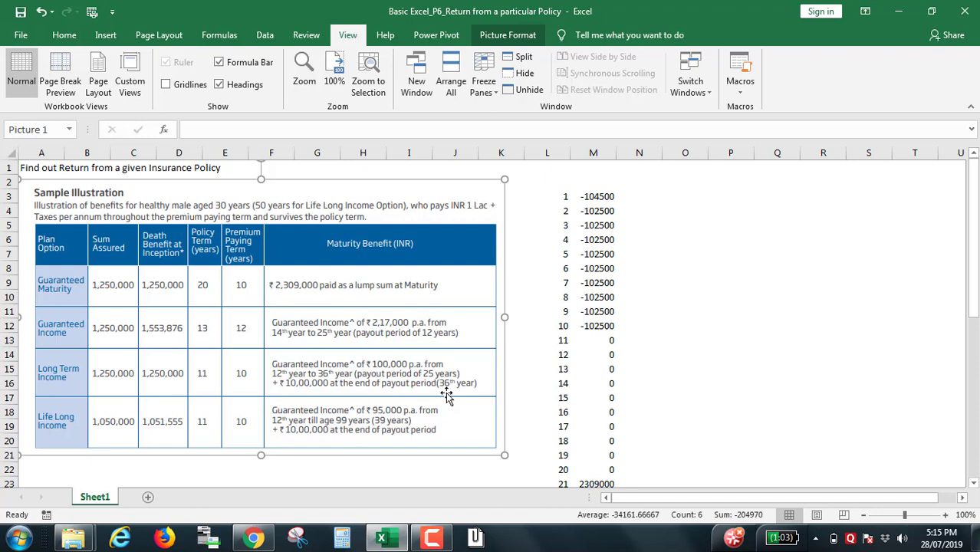
Step: Select the last period numbers in column L and try extending the series past 21
left_click(676, 192)
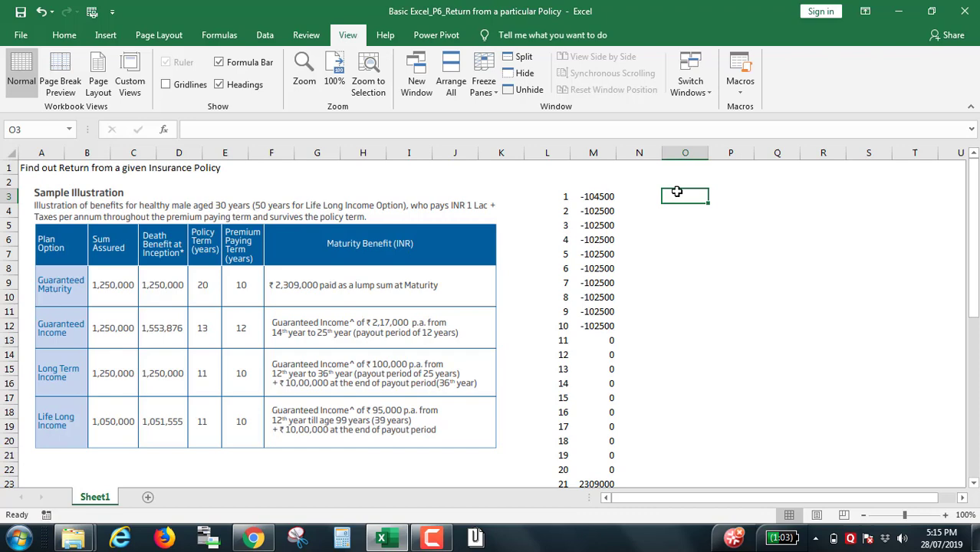
key("Left")
key("Left")
key("Left")
key("ctrl+Down")
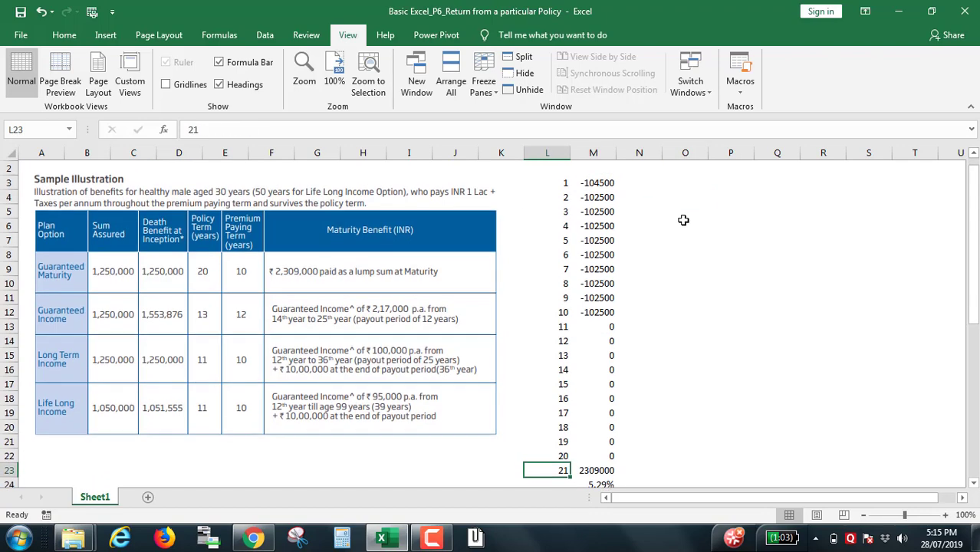
key("Down")
key("Down")
key("Down")
key("Down")
key("Down")
key("Down")
key("Down")
key("Down")
key("Down")
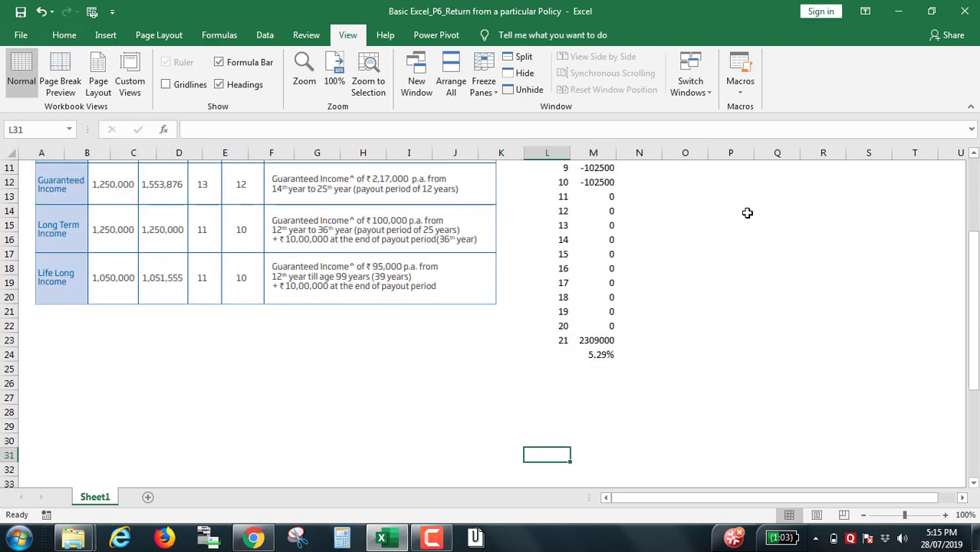
key("Up")
key("Up")
key("Up")
key("Up")
key("Up")
key("Up")
key("Up")
key("Up")
key("Up")
key("Up")
key("shift+Down")
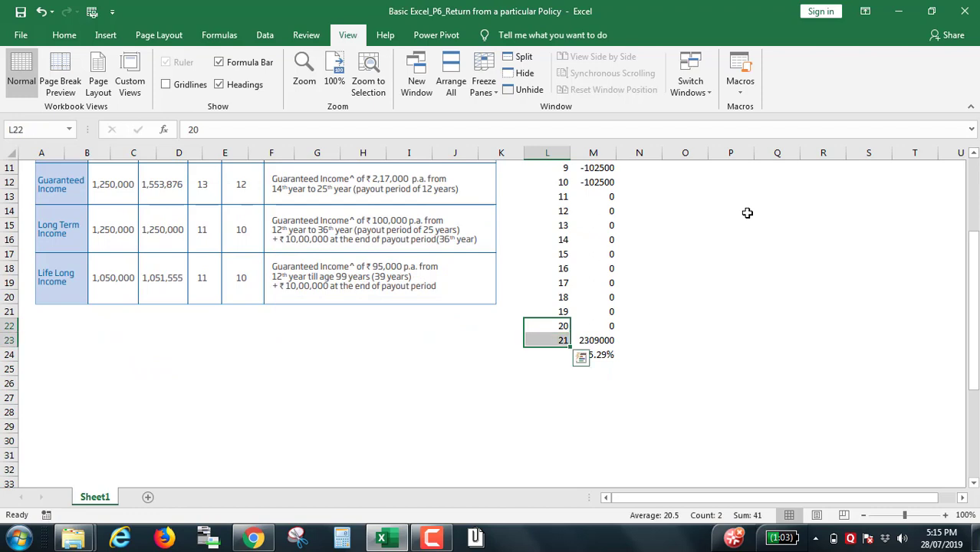
mouse_move(568, 348)
left_mouse_down()
mouse_move(571, 363)
mouse_move(566, 354)
left_mouse_up()
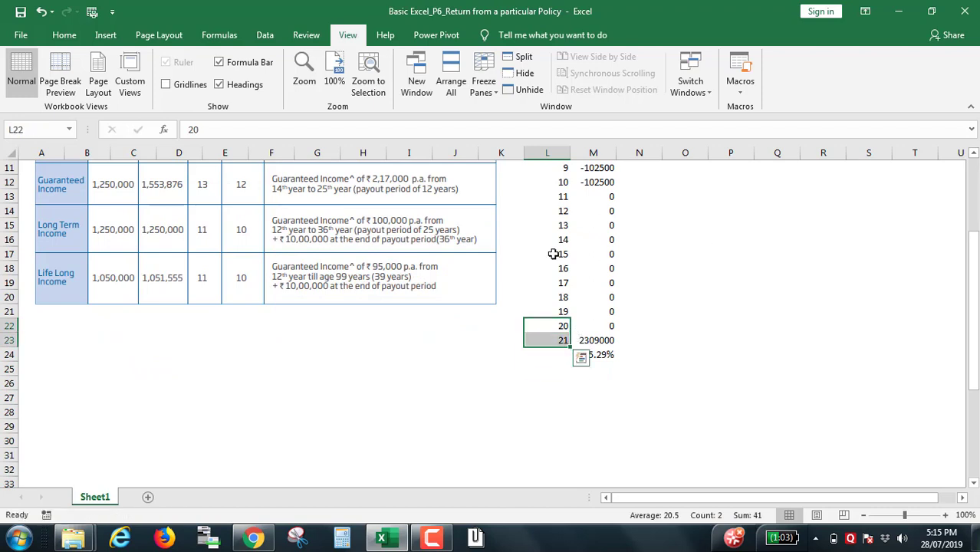
Step: Fill column L from 1 down to row 38 as a 1–36 series, undoing the repeated 1s
left_click(551, 238)
key("Up")
key("Up")
key("Up")
key("Up")
key("Up")
key("Up")
key("Up")
key("Up")
key("Up")
key("Up")
key("Up")
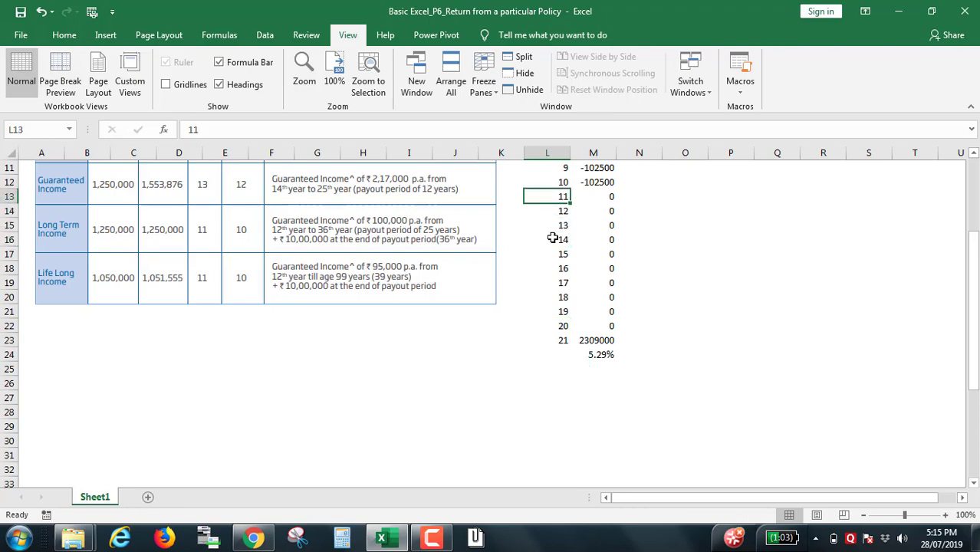
key("Up")
key("Up")
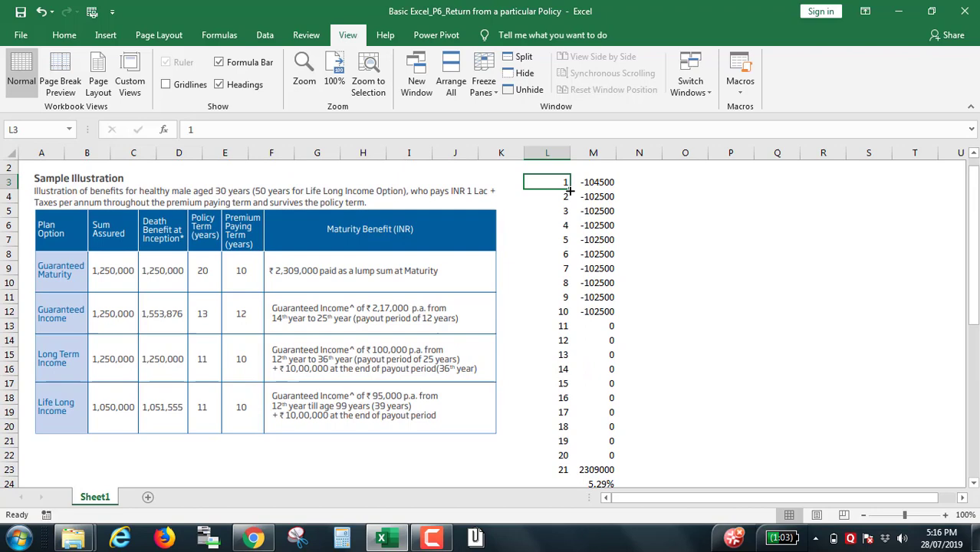
left_click_drag(571, 191, 562, 473)
scroll(562, 473, "up", 6)
key("ctrl+z")
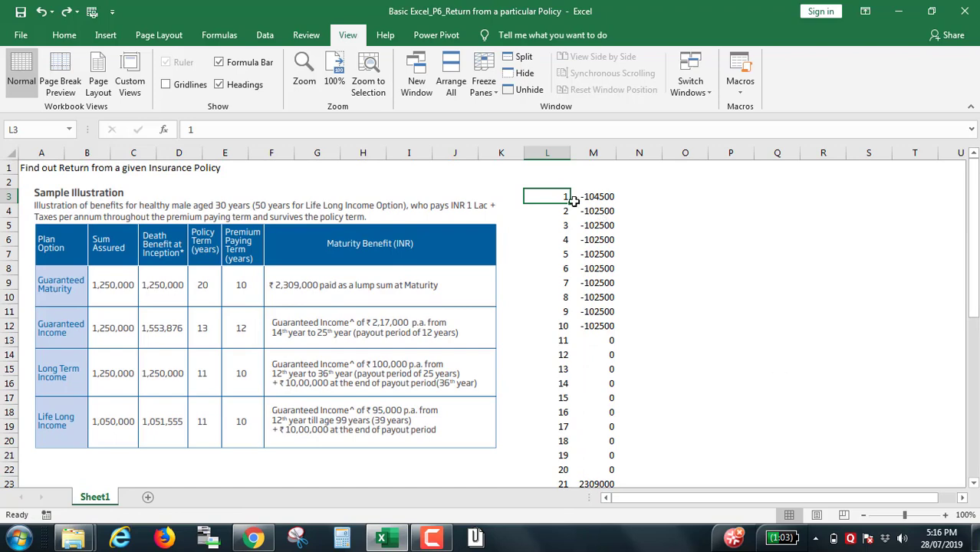
left_click_drag(571, 204, 554, 438)
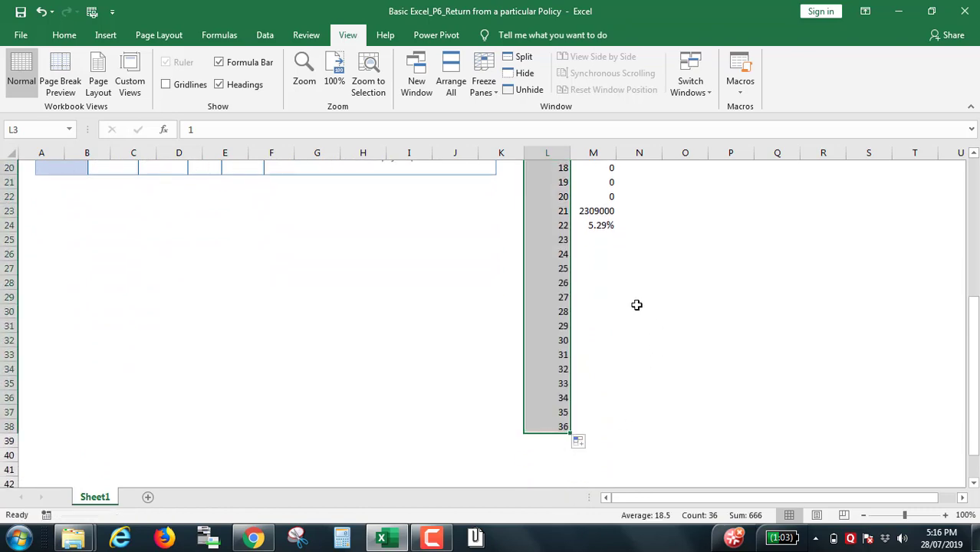
Step: Copy the ten premiums from M3:M12 into N3:N12
left_click(637, 214)
key("ctrl+Up")
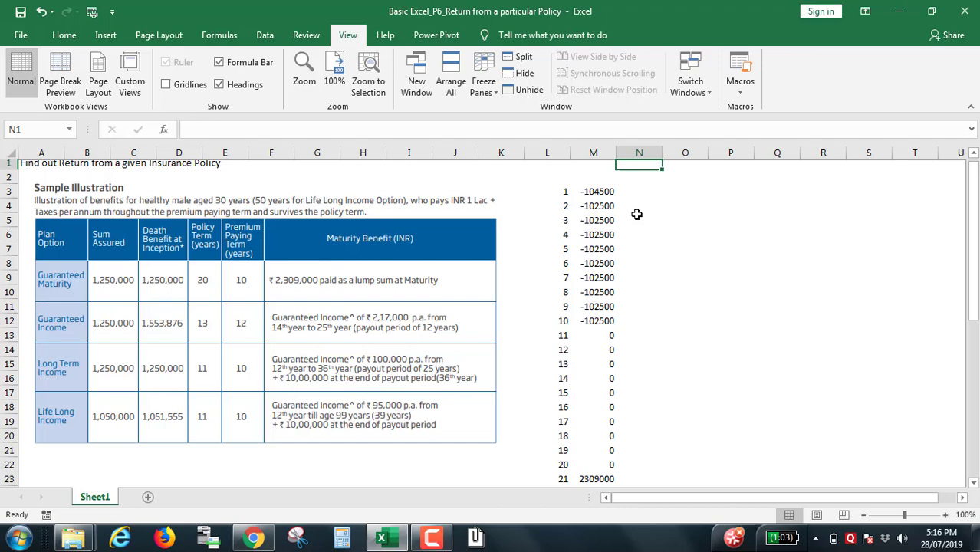
key("Left")
key("Down")
key("Down")
key("shift+Down")
key("shift+Down")
key("shift+Down")
key("shift+Down")
key("shift+Down")
key("shift+Down")
key("shift+Down")
key("shift+Down")
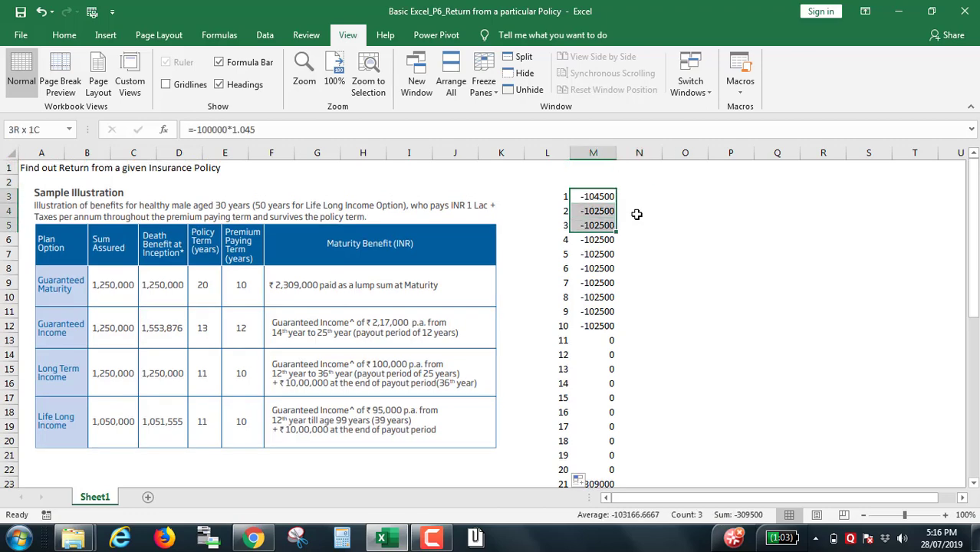
key("shift+Down")
key("ctrl+c")
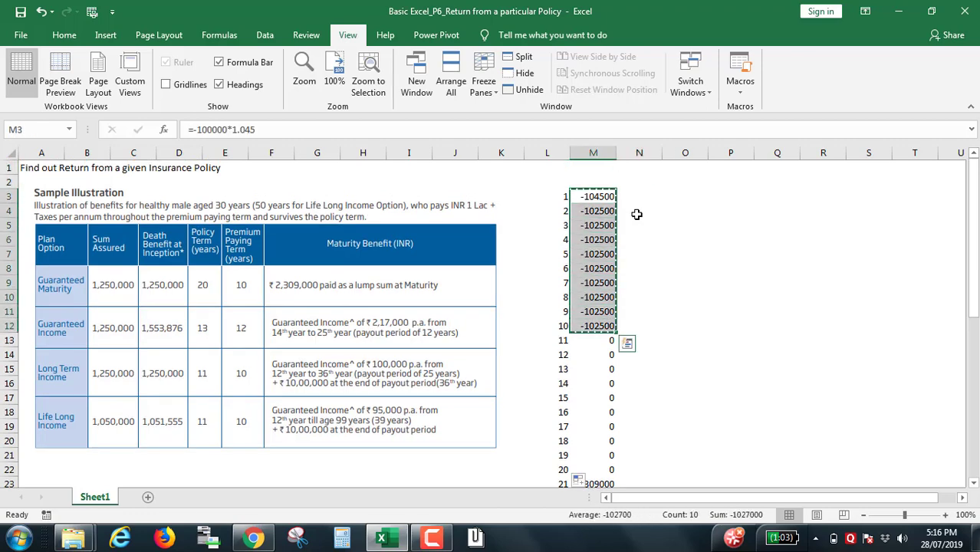
key("Right")
key("ctrl+v")
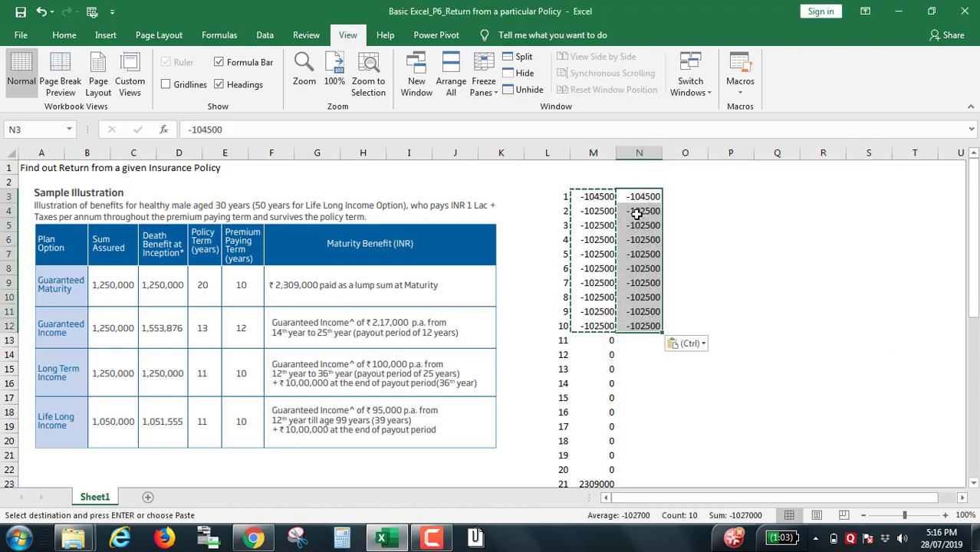
key("Escape")
Step: Enter 0 in N13 and fill 100000 from year 12 down through year 36
key("Down")
key("Down")
key("Down")
key("Down")
key("Down")
key("Down")
key("Down")
key("Down")
key("Down")
key("Down")
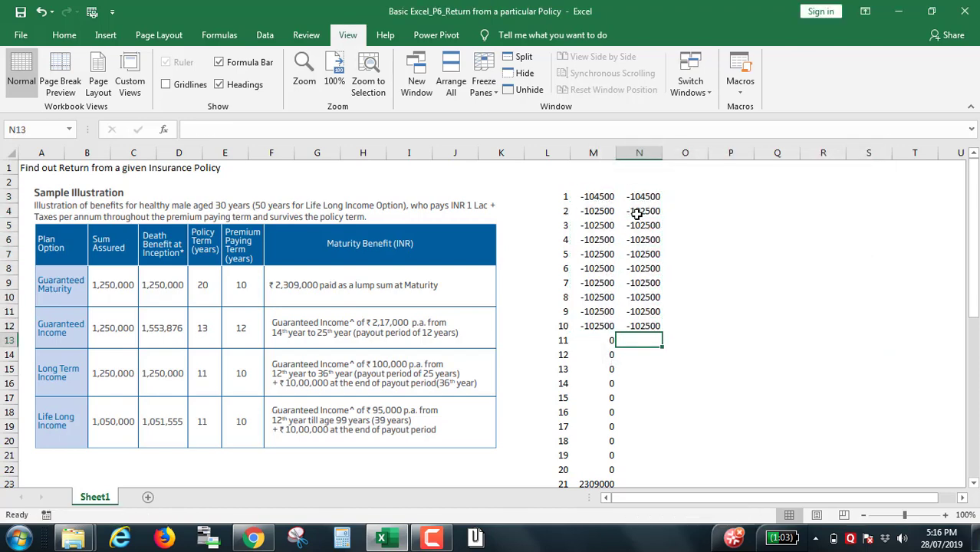
type("0")
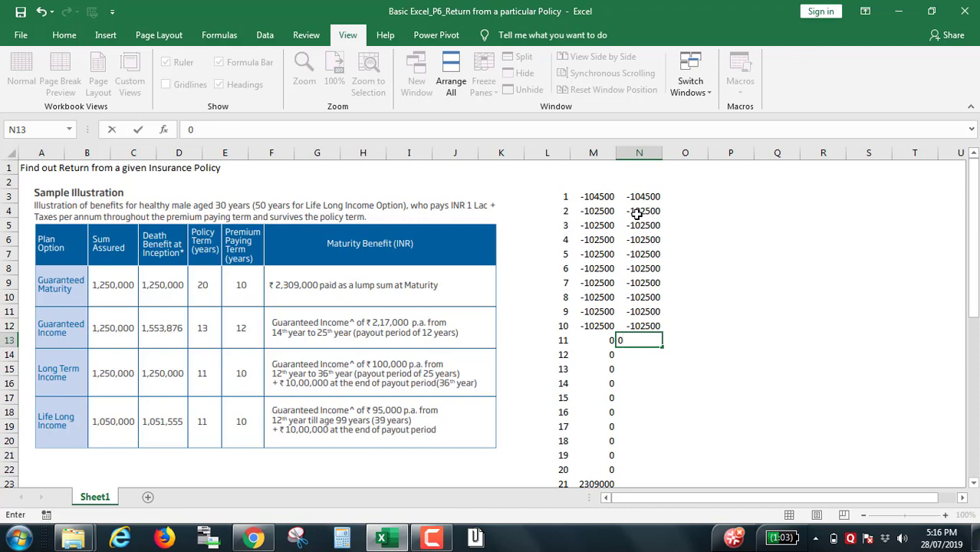
key("Return")
type("1")
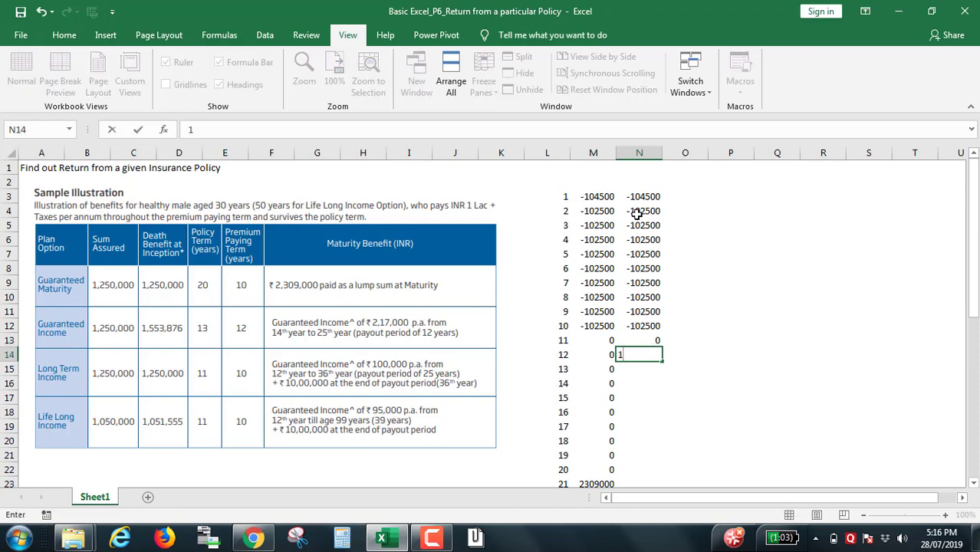
type("00000")
key("shift+Down")
key("shift+Down")
key("shift+Down")
key("shift+Down")
key("shift+Down")
key("shift+Down")
key("shift+Down")
key("shift+Down")
key("shift+Down")
key("shift+Down")
key("shift+Down")
key("shift+Down")
key("shift+Down")
key("shift+Down")
key("shift+Down")
key("shift+Down")
key("shift+Down")
key("shift+Down")
key("shift+Down")
key("shift+Down")
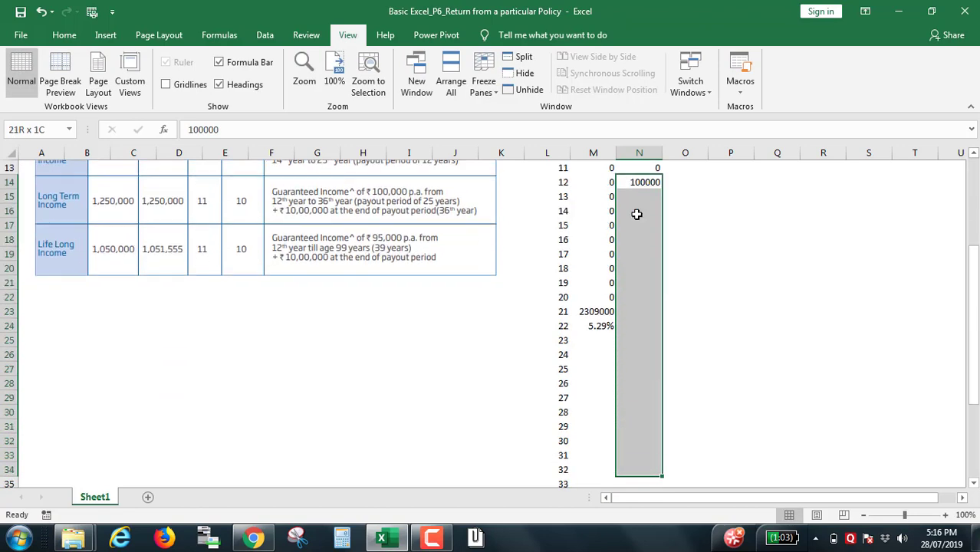
key("ctrl+d")
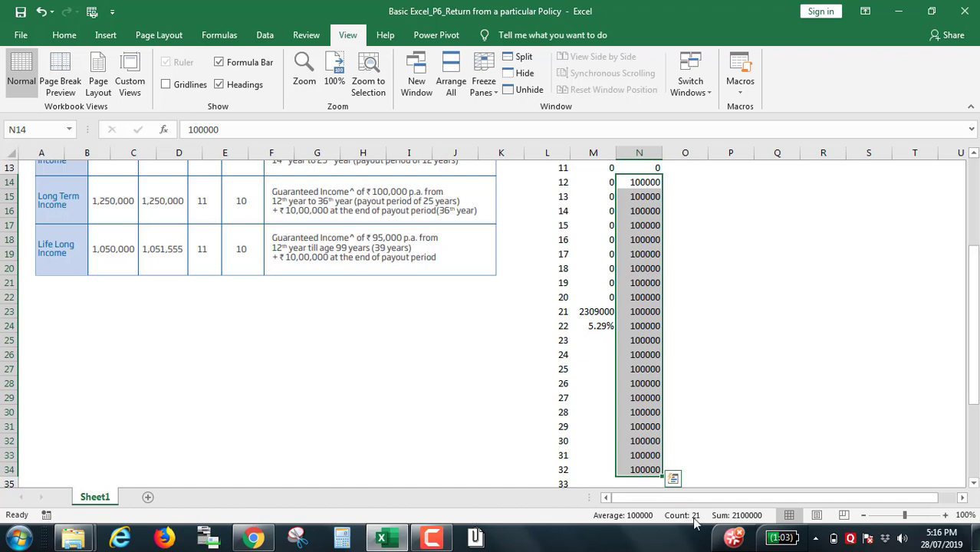
key("shift+Down")
key("shift+Down")
key("shift+Down")
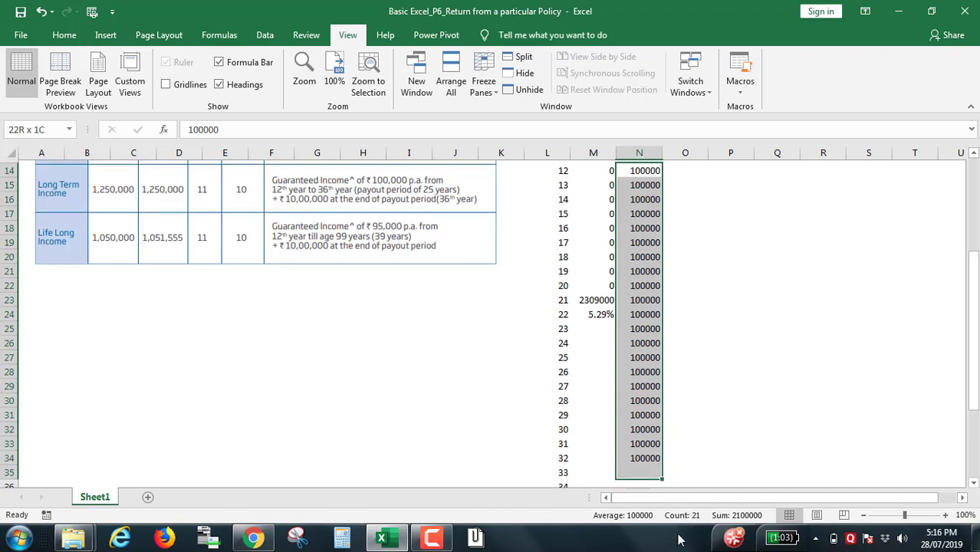
key("shift+Down")
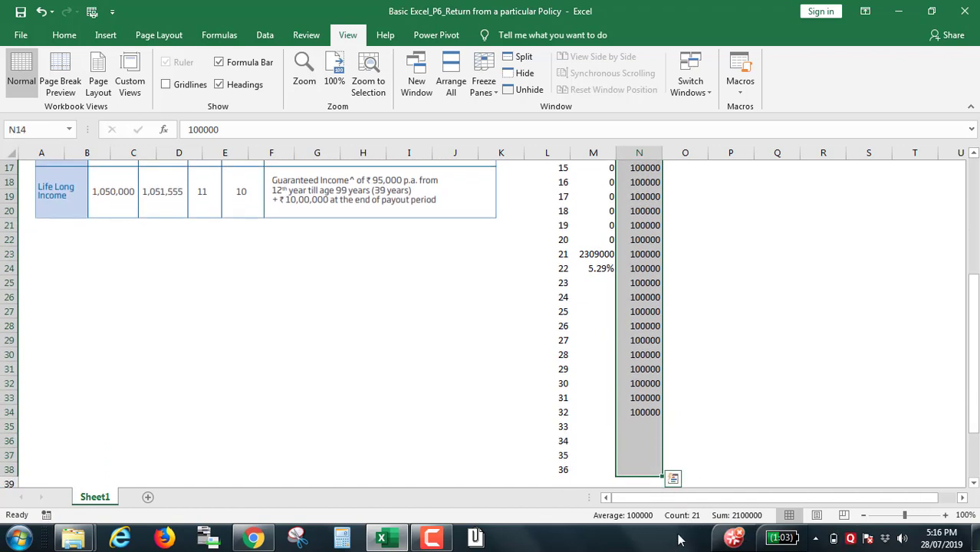
key("ctrl+d")
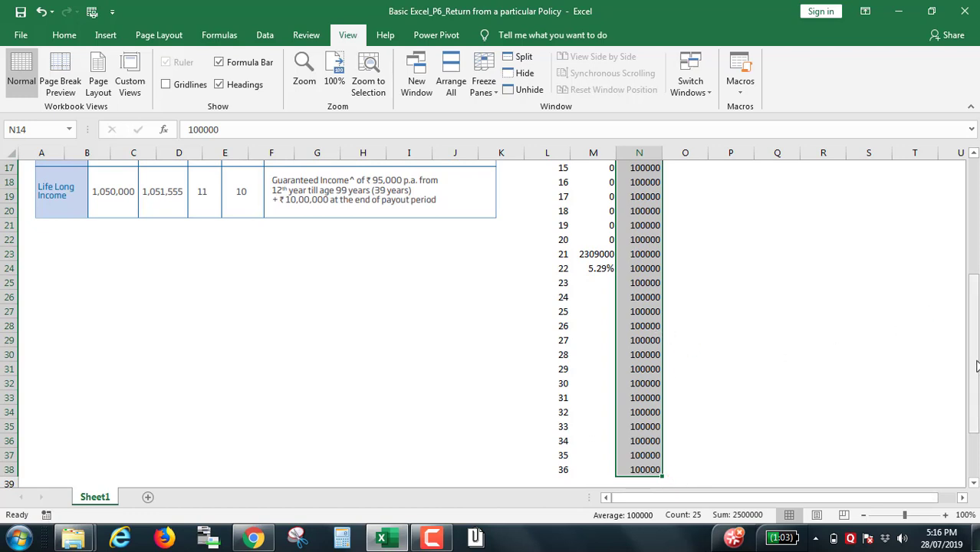
Step: Change the year 36 cash flow in N38 to =100000+1000000, giving 1100000
left_click_drag(976, 367, 976, 375)
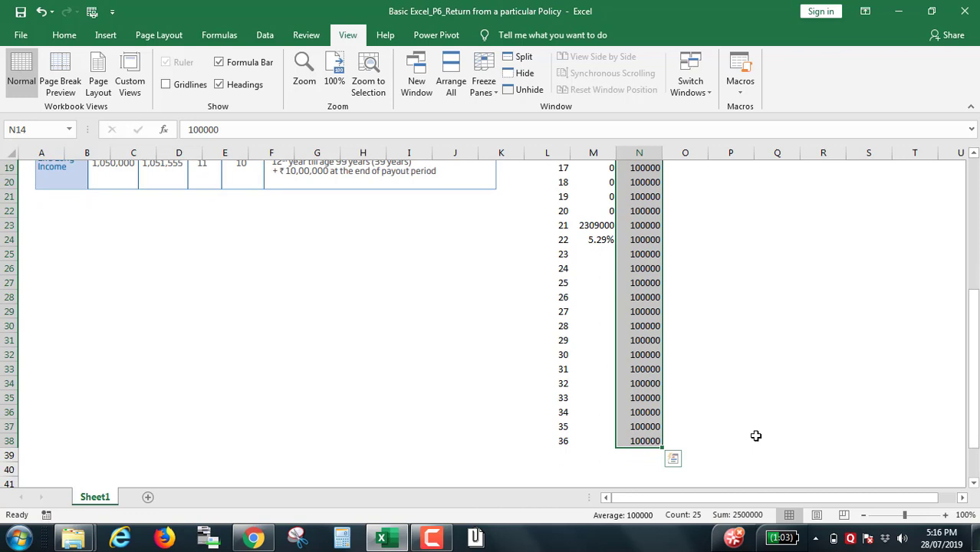
left_click(629, 441)
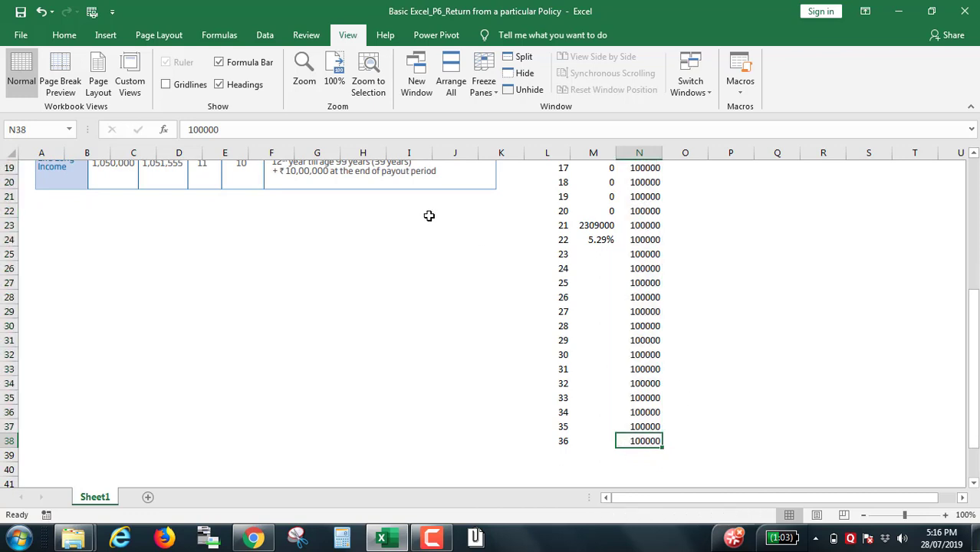
left_click(234, 124)
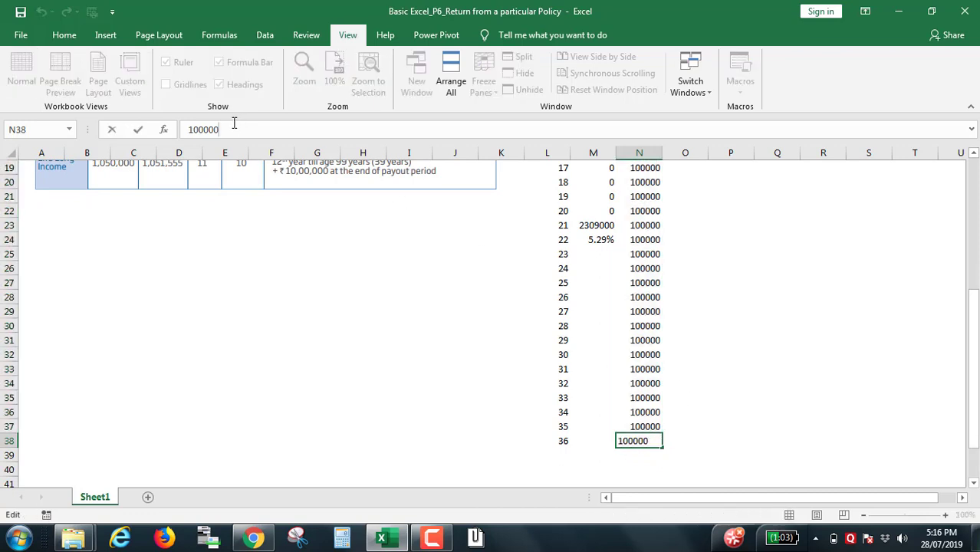
type("+1000000")
key("Home")
type("=")
key("Return")
key("Up")
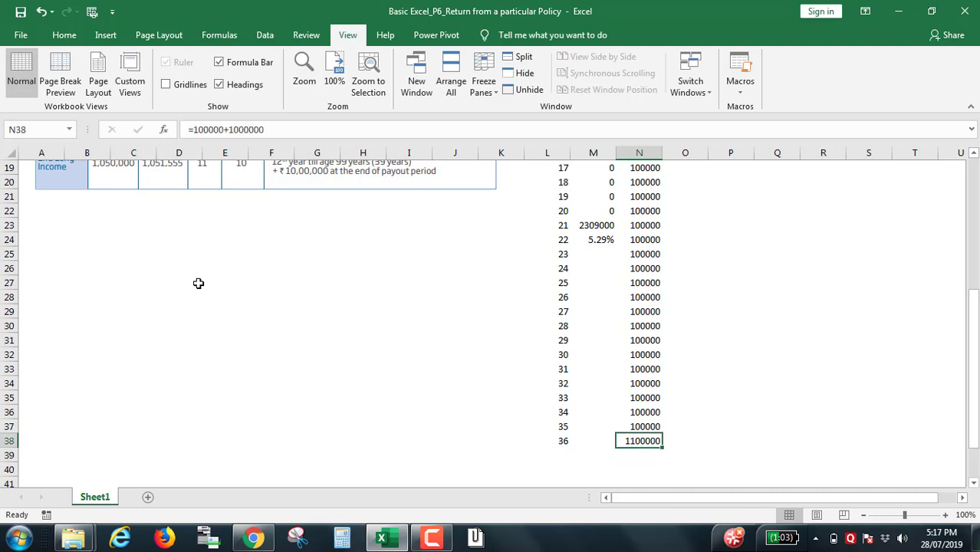
key("ctrl+Up")
Step: Enter =IRR(N3:N38) in N39 below the second policy's cash flows
key("Down")
key("ctrl+Down")
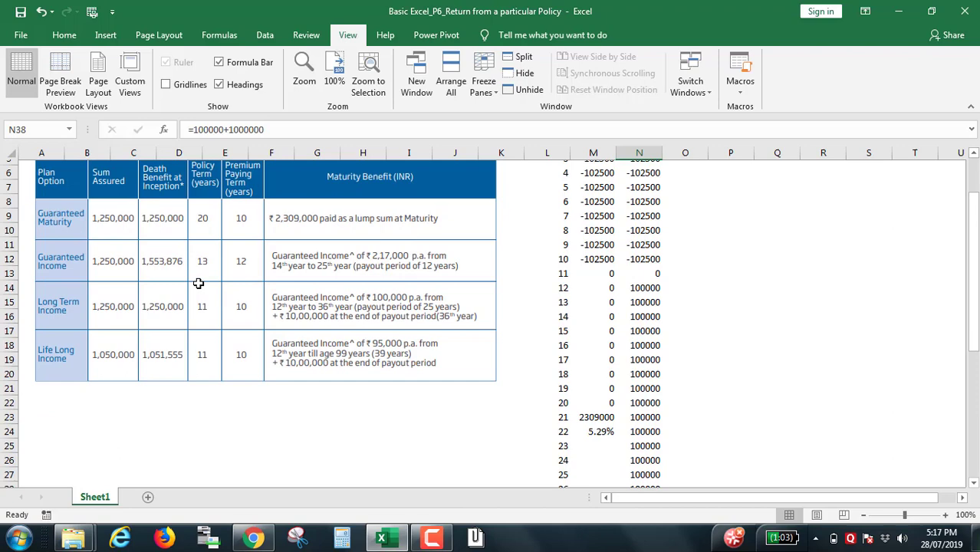
key("Down")
type("=irr")
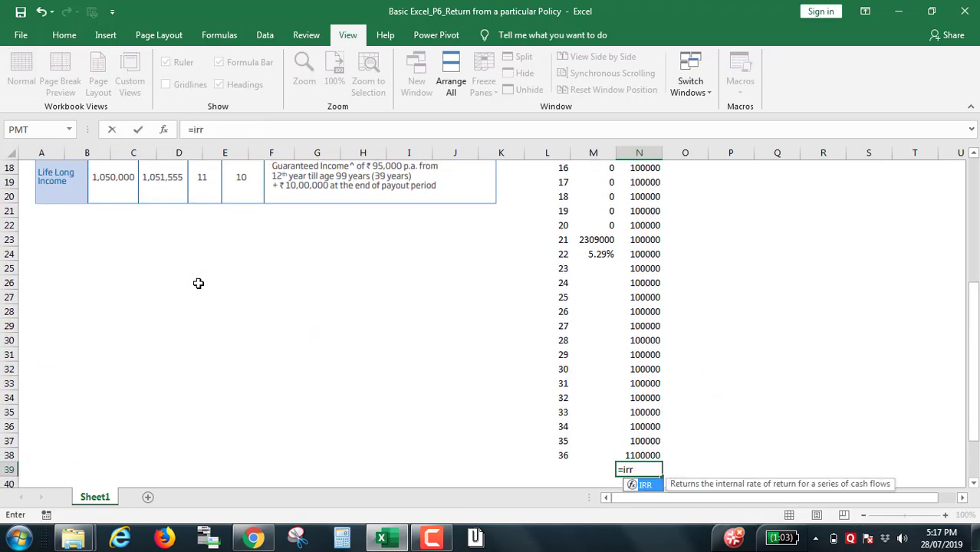
key("Tab")
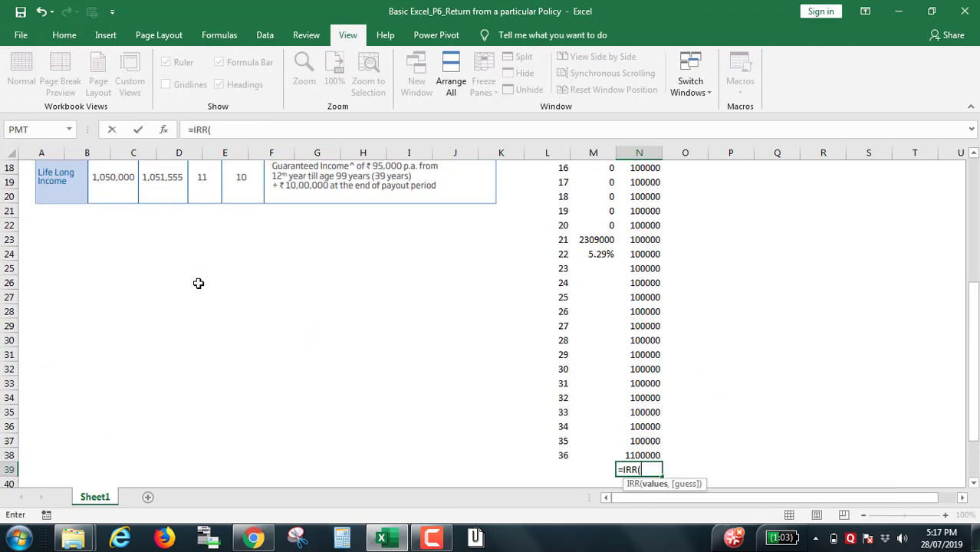
key("Up")
key("ctrl+shift+Up")
scroll(198, 283, "up", 1)
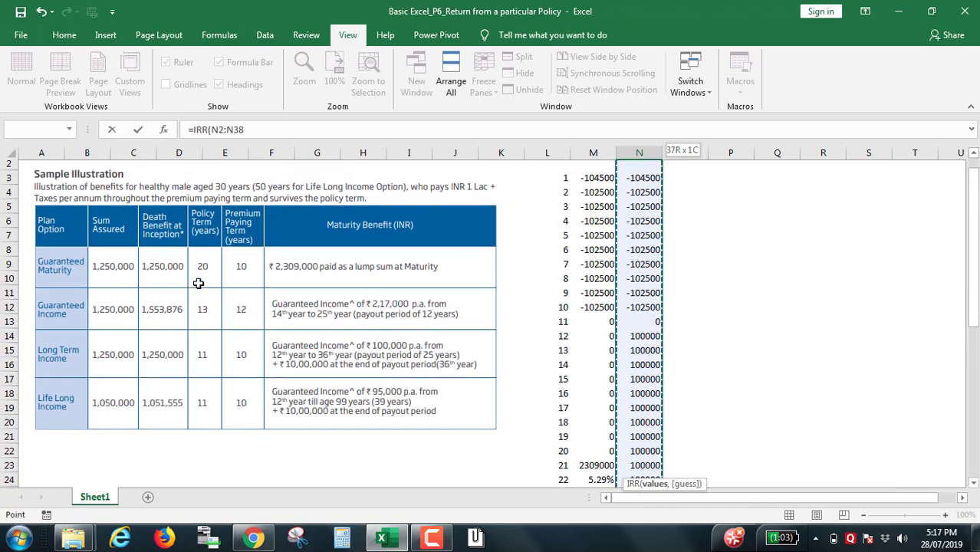
type(")")
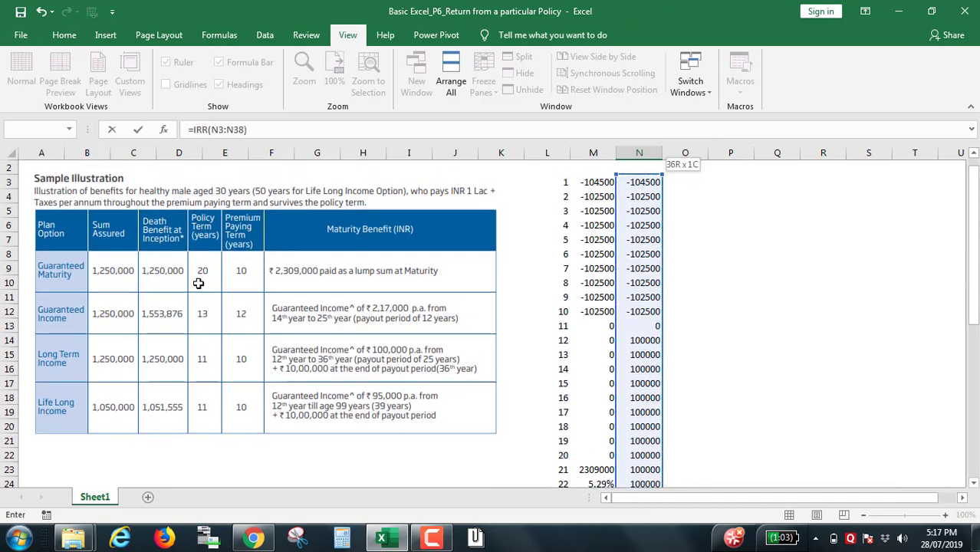
key("Return")
key("Up")
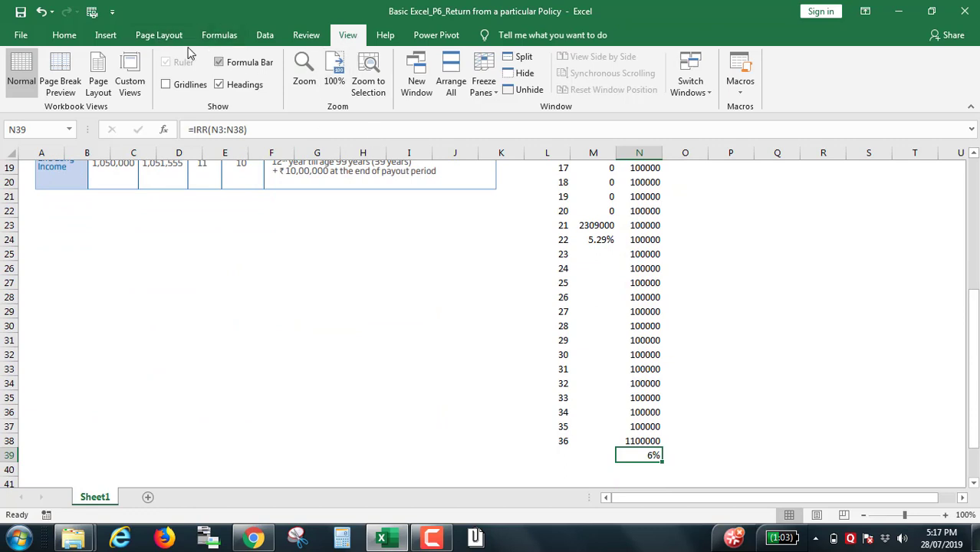
Step: Format the N39 IRR with two decimals to show 6.30%
left_click(78, 40)
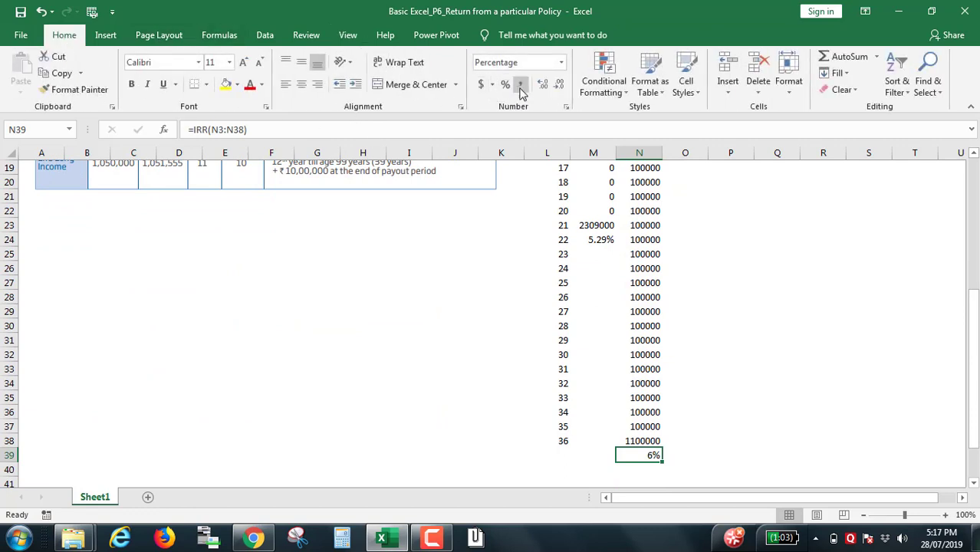
left_click(544, 89)
left_click(543, 89)
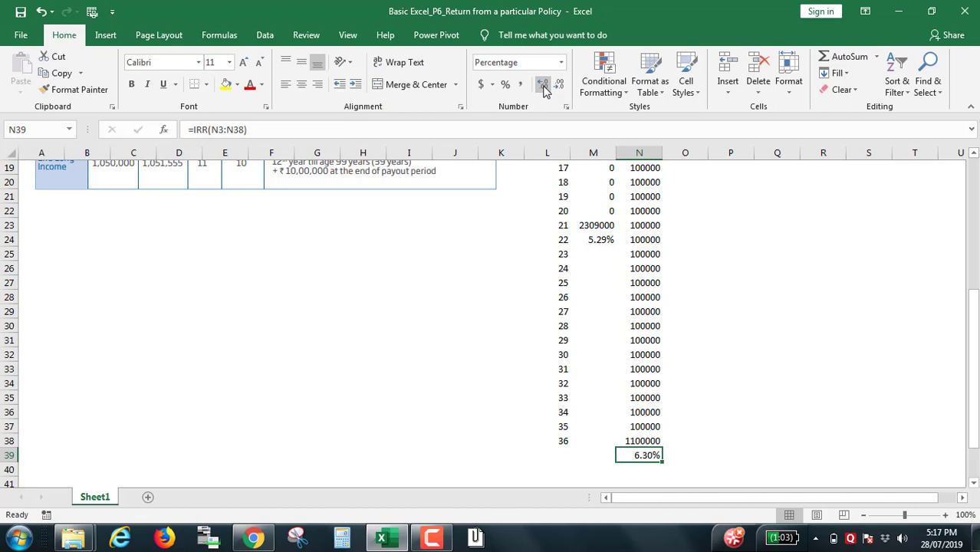
key("Up")
key("Up")
key("Up")
key("Up")
key("Up")
key("Up")
key("Up")
key("Up")
key("Up")
key("Up")
key("Up")
key("Up")
key("Up")
key("Up")
key("Up")
key("Up")
key("Up")
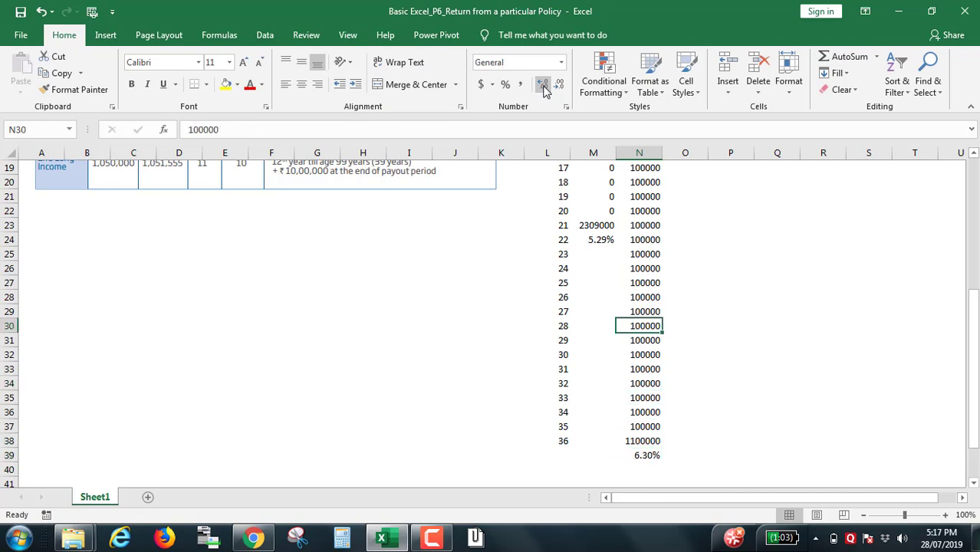
key("Left")
key("Right")
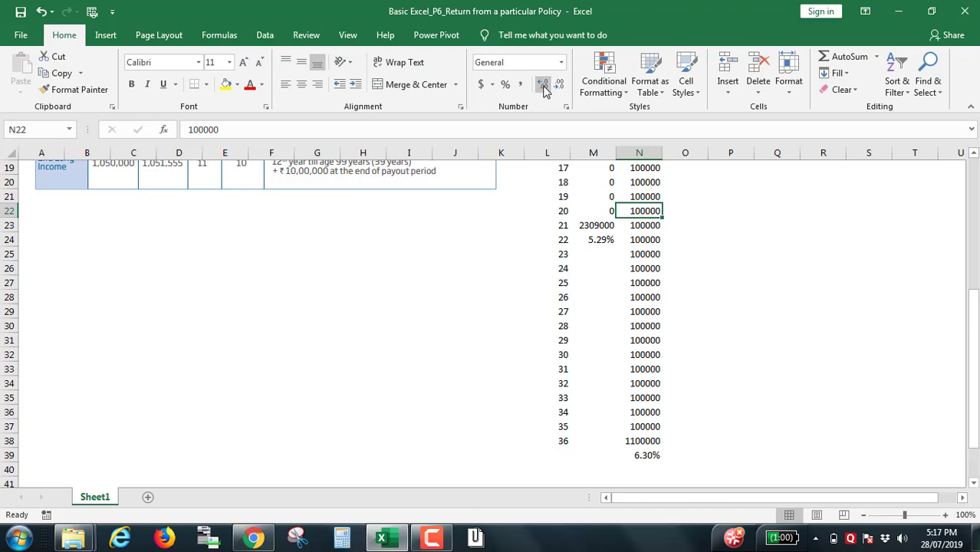
key("ctrl+Up")
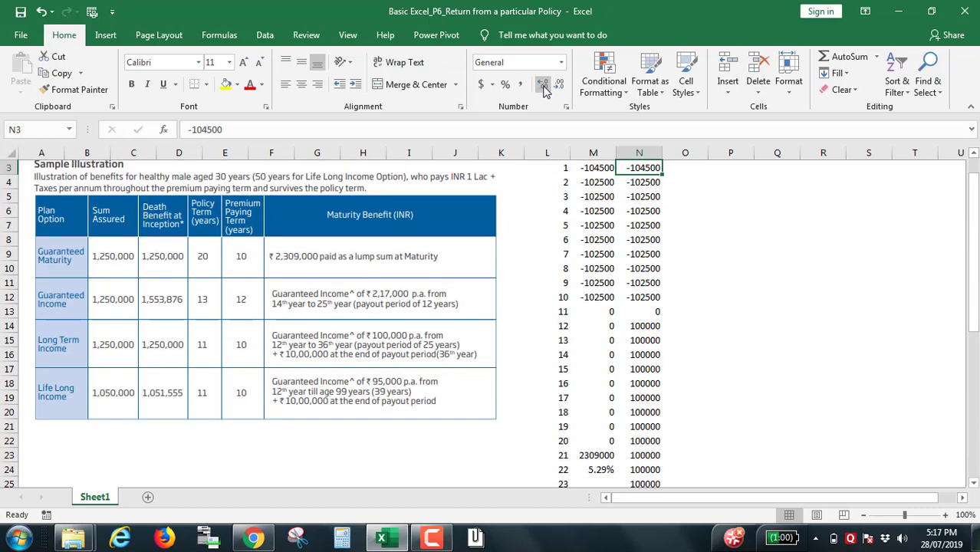
left_click(167, 293)
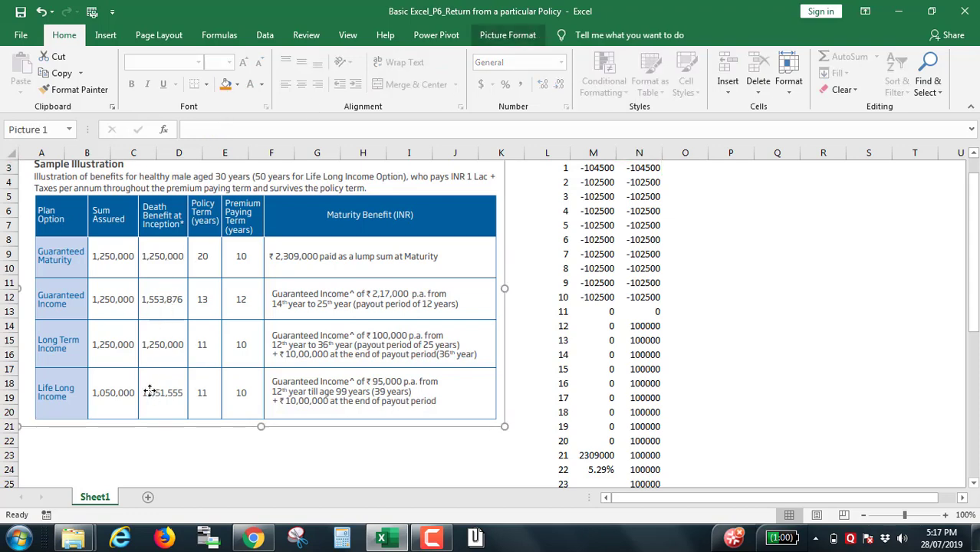